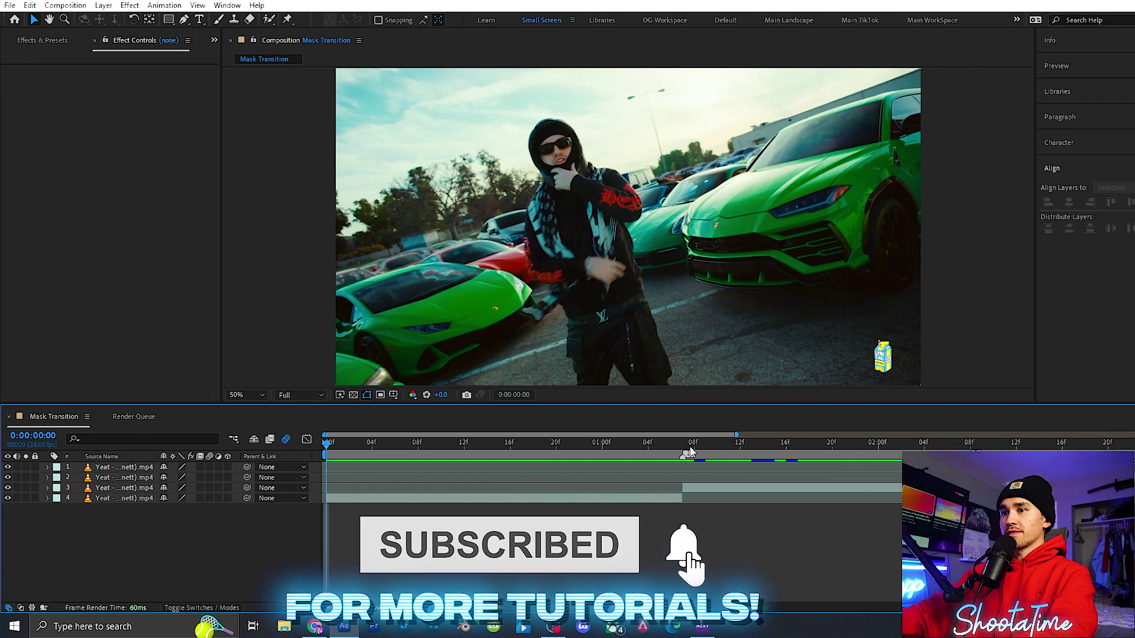
# Step: Scrub the clips around the first cut and add a new adjustment layer to the composition
pyautogui.moveTo(692, 448); pyautogui.dragTo(589, 458)
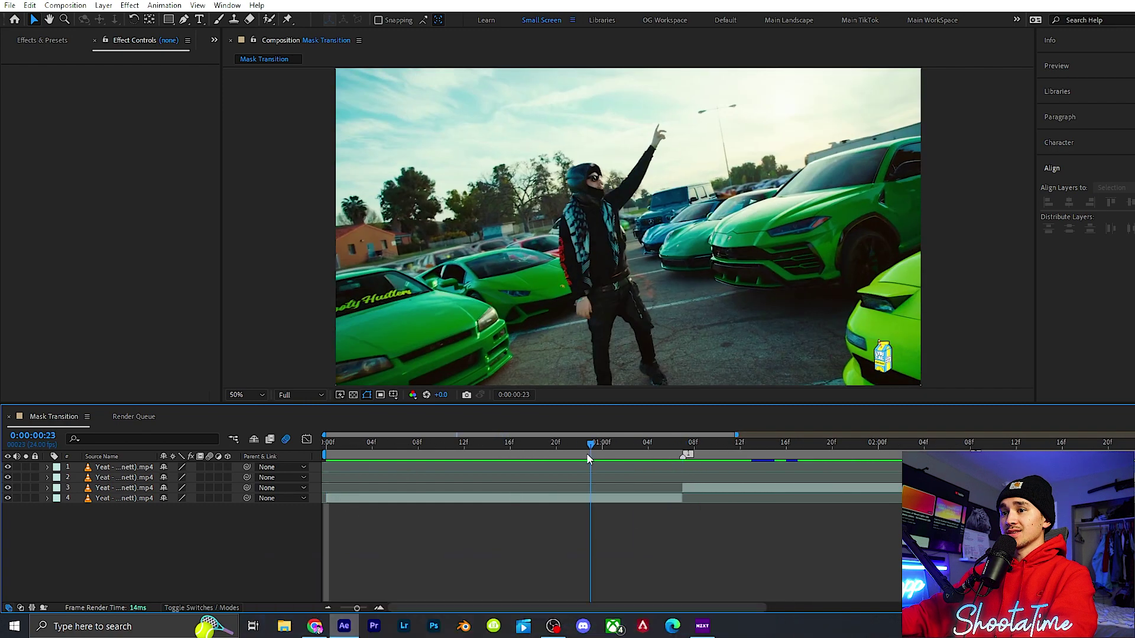
pyautogui.moveTo(682, 520); pyautogui.dragTo(609, 524)
pyautogui.press('space')
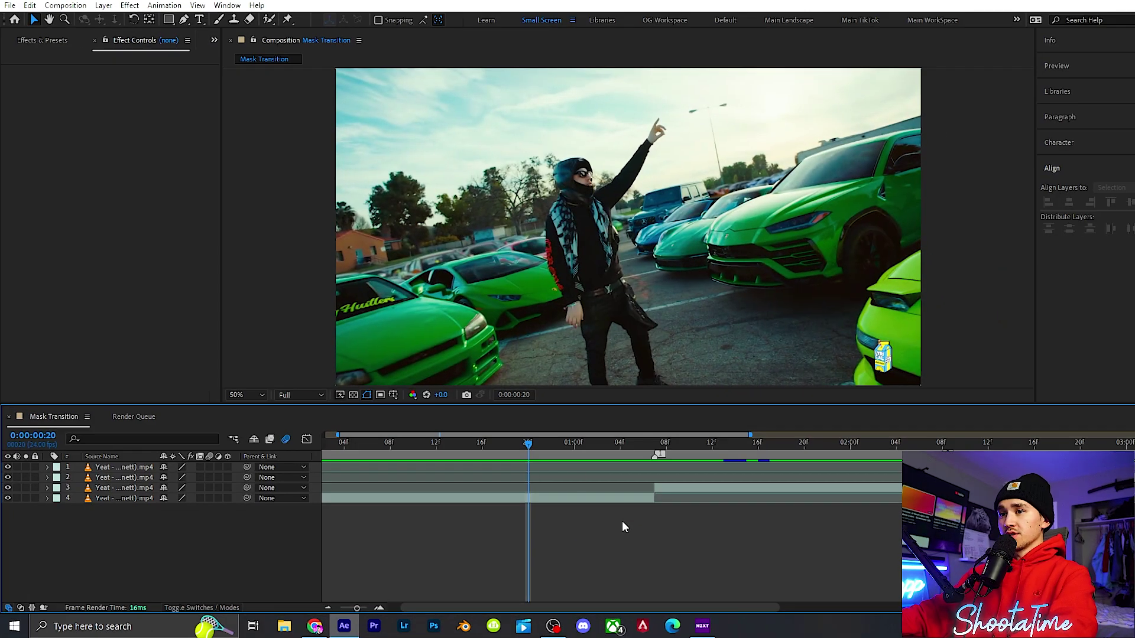
pyautogui.rightClick(622, 526)
pyautogui.moveTo(660, 388)
pyautogui.click(798, 481)
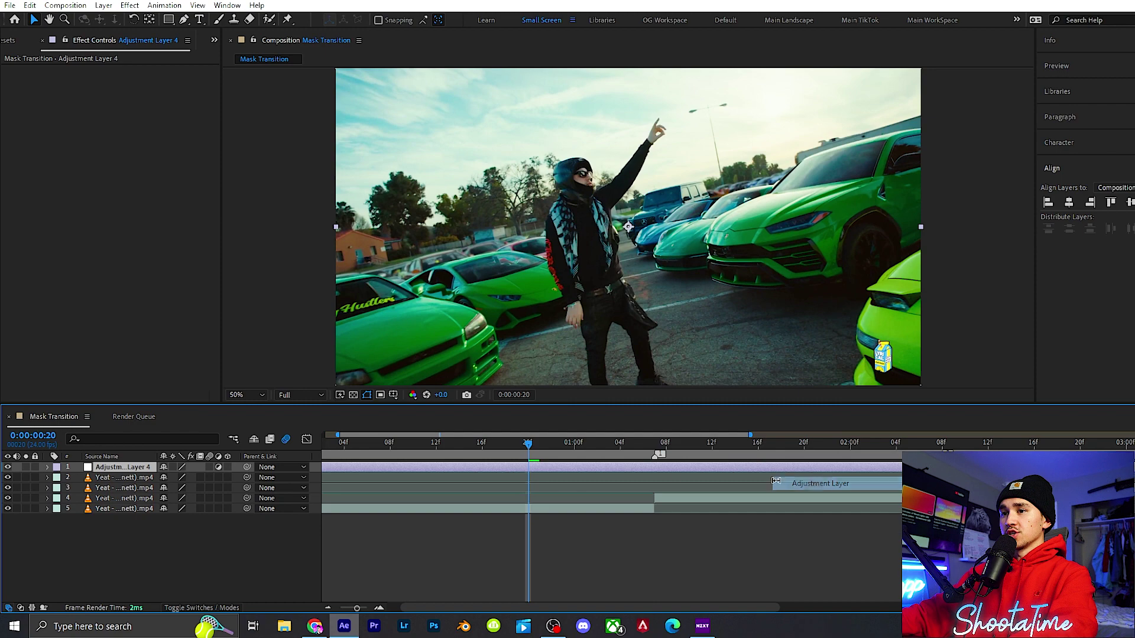
# Step: Apply the Offset effect to the adjustment layer and place the layer directly above the two clips that meet at the first cut
pyautogui.click(25, 43)
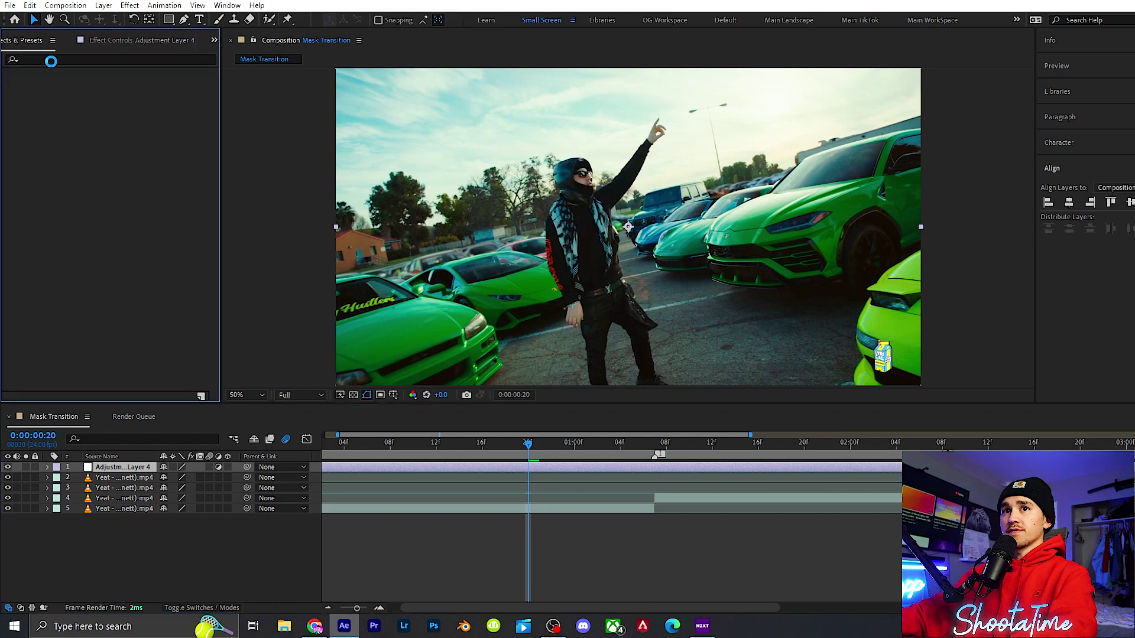
pyautogui.write('offset')
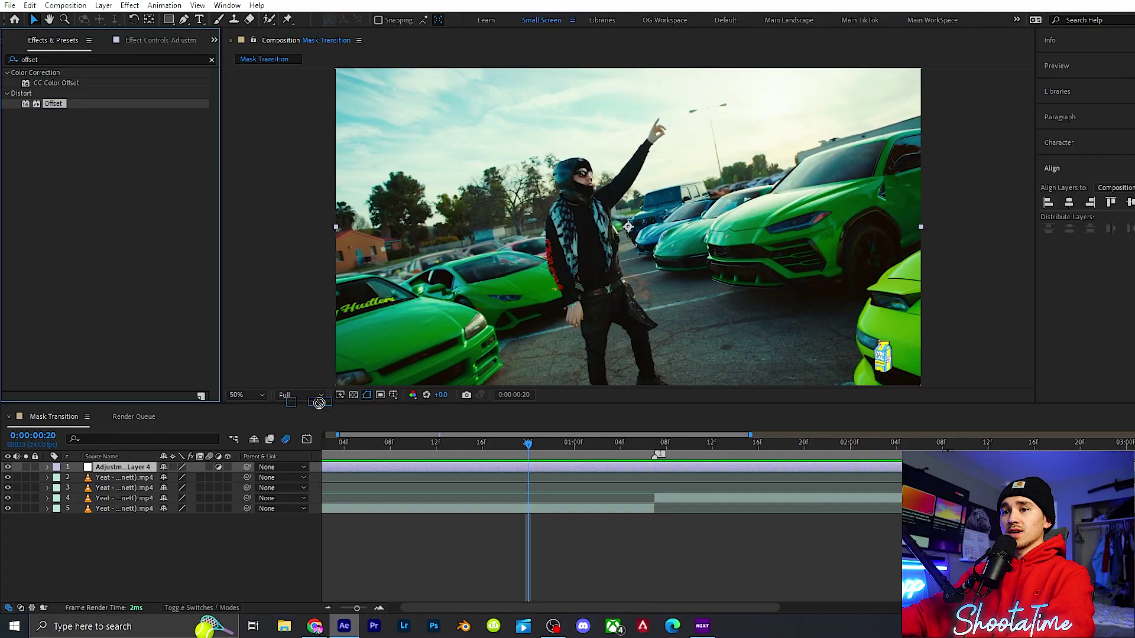
pyautogui.moveTo(319, 403); pyautogui.dragTo(514, 471)
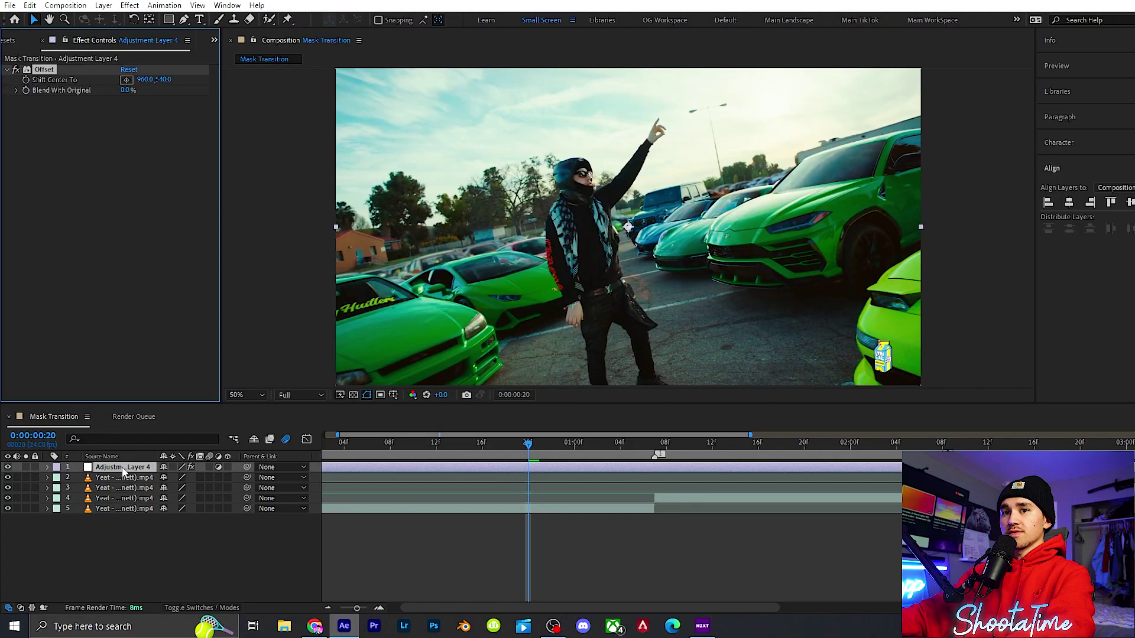
pyautogui.moveTo(122, 467); pyautogui.dragTo(126, 499)
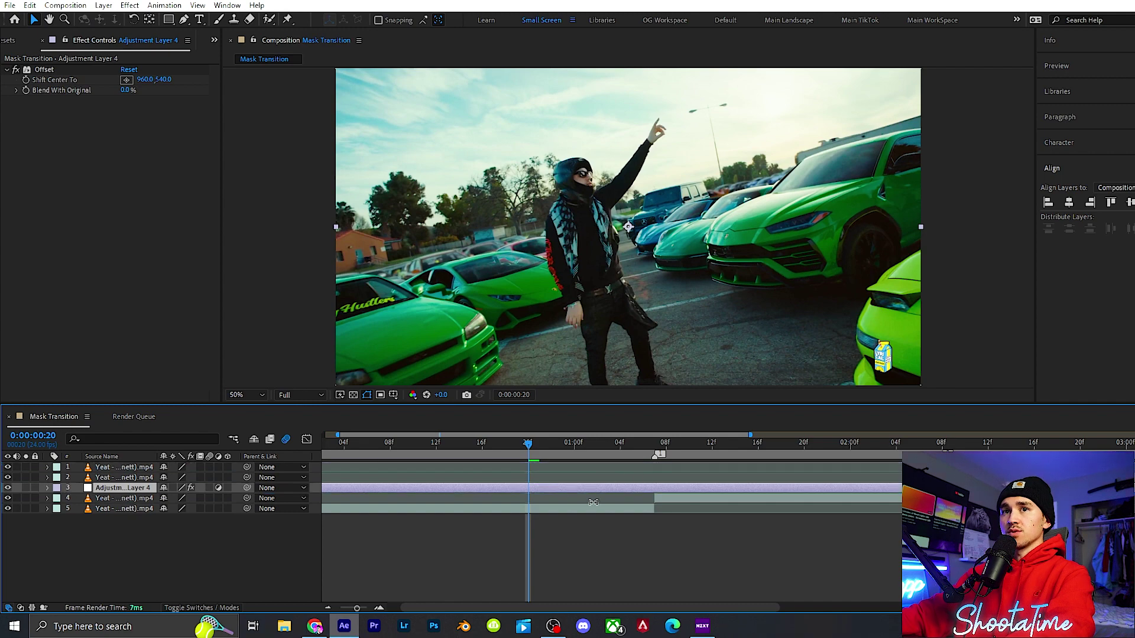
# Step: Keyframe Offset's Shift Center To at 0:00:01:01 and reveal the adjustment layer's keyframes
pyautogui.moveTo(609, 445); pyautogui.dragTo(589, 444)
pyautogui.click(25, 81)
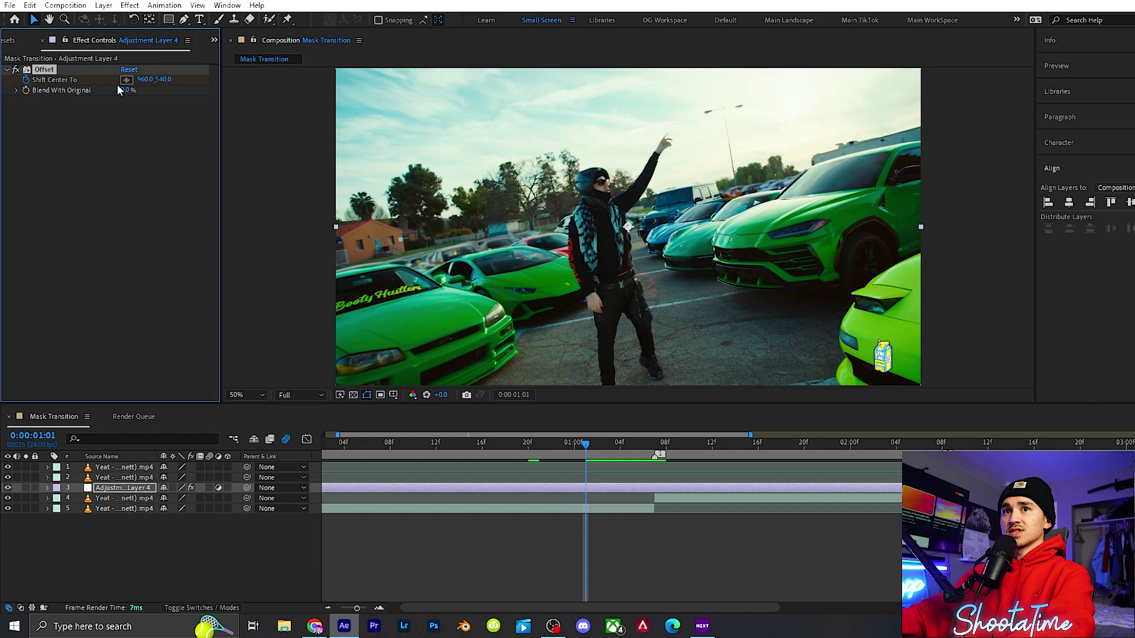
pyautogui.press('u')
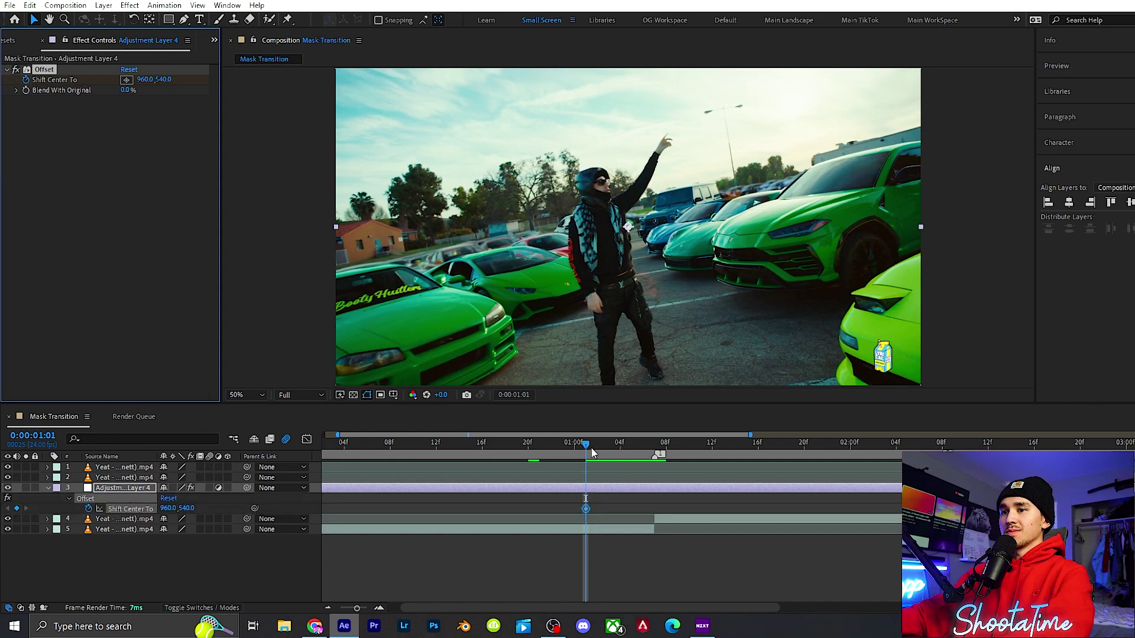
# Step: Set Offset's Shift Center To at 0:00:01:14 to 6720.0, 540.0 and preview the slide from the first keyframe
pyautogui.moveTo(593, 446); pyautogui.dragTo(731, 449)
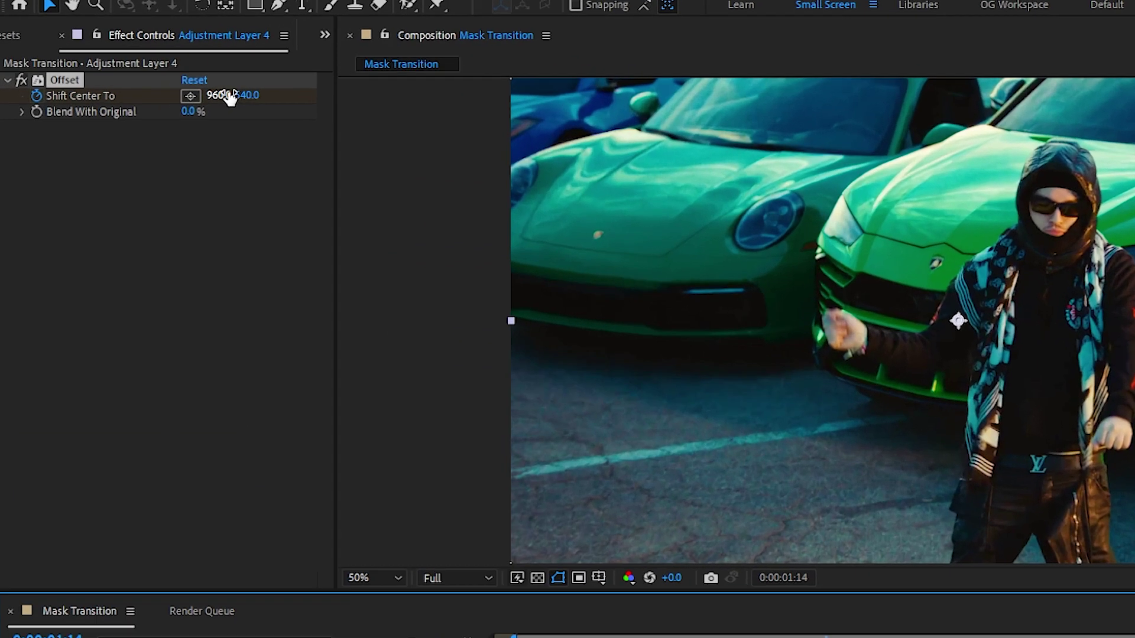
pyautogui.moveTo(226, 94); pyautogui.dragTo(1032, 110)
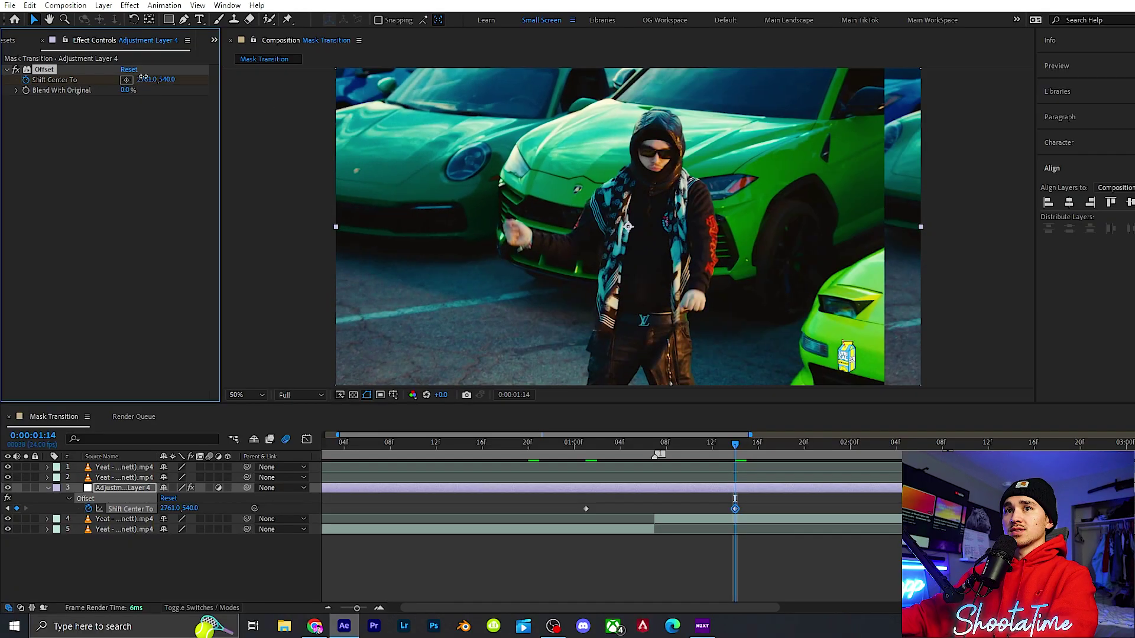
pyautogui.moveTo(143, 78); pyautogui.dragTo(768, 78)
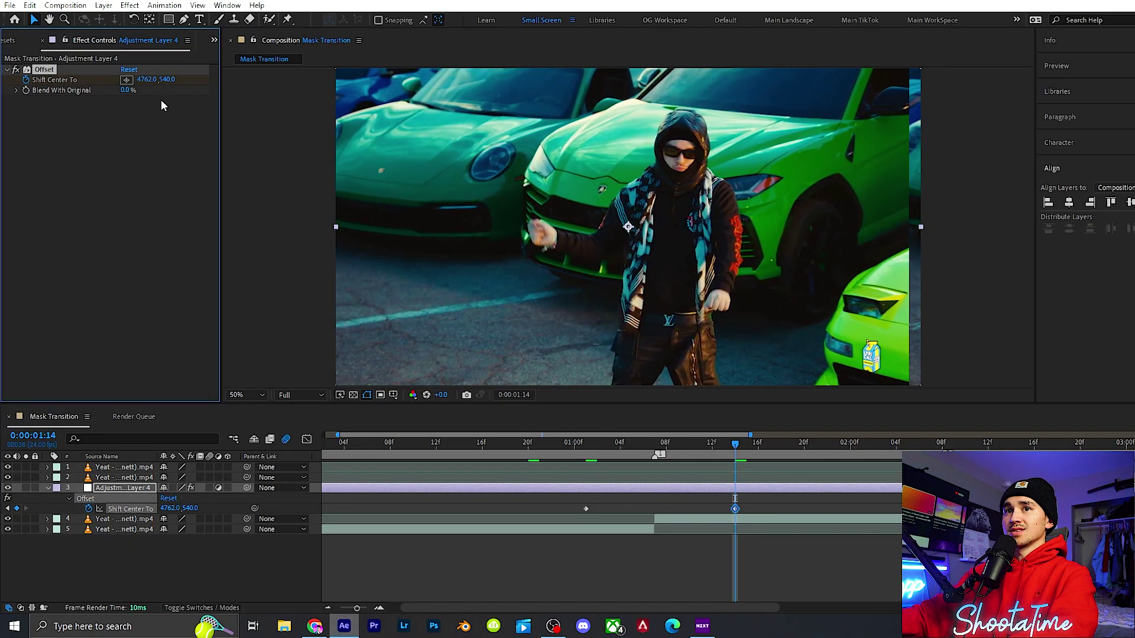
pyautogui.moveTo(155, 79); pyautogui.dragTo(371, 100)
pyautogui.moveTo(149, 83); pyautogui.dragTo(275, 97)
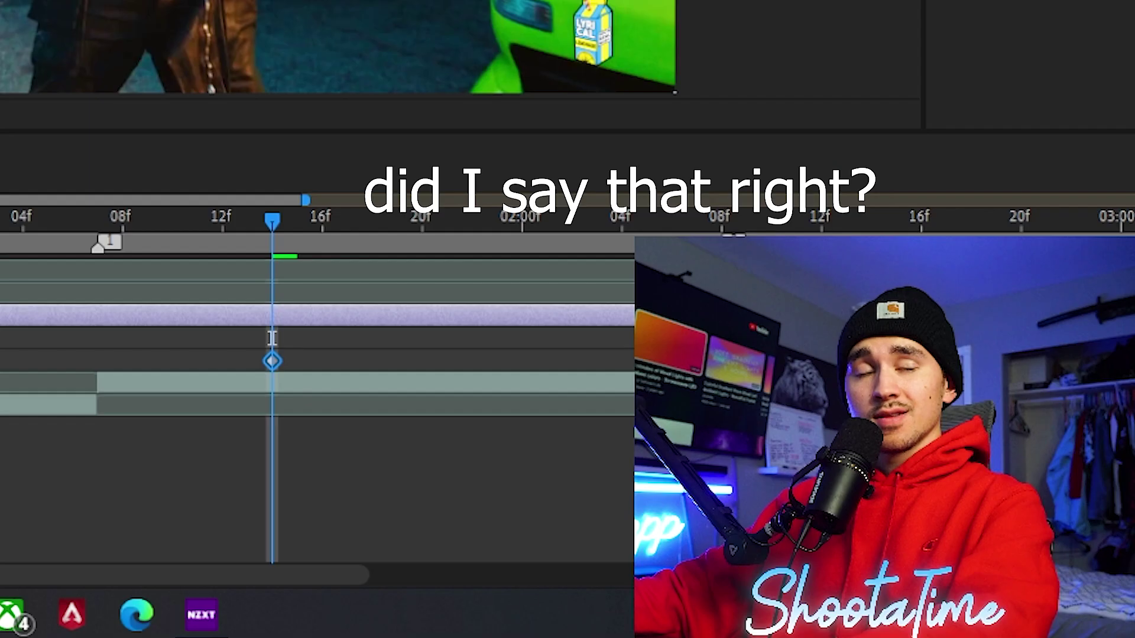
pyautogui.press('space')
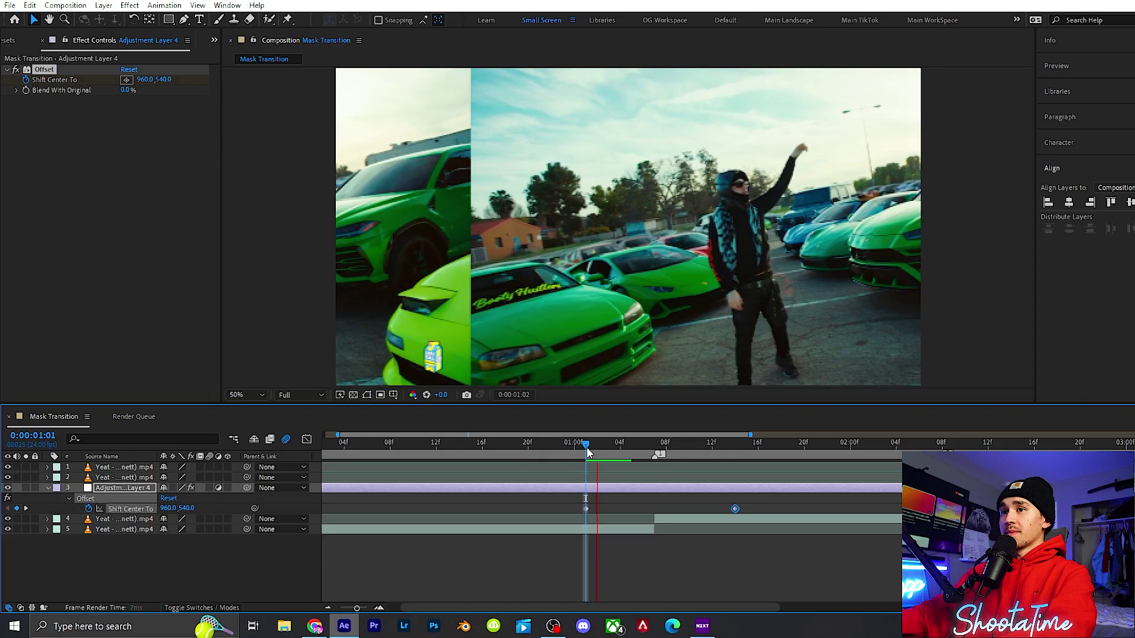
pyautogui.press('space')
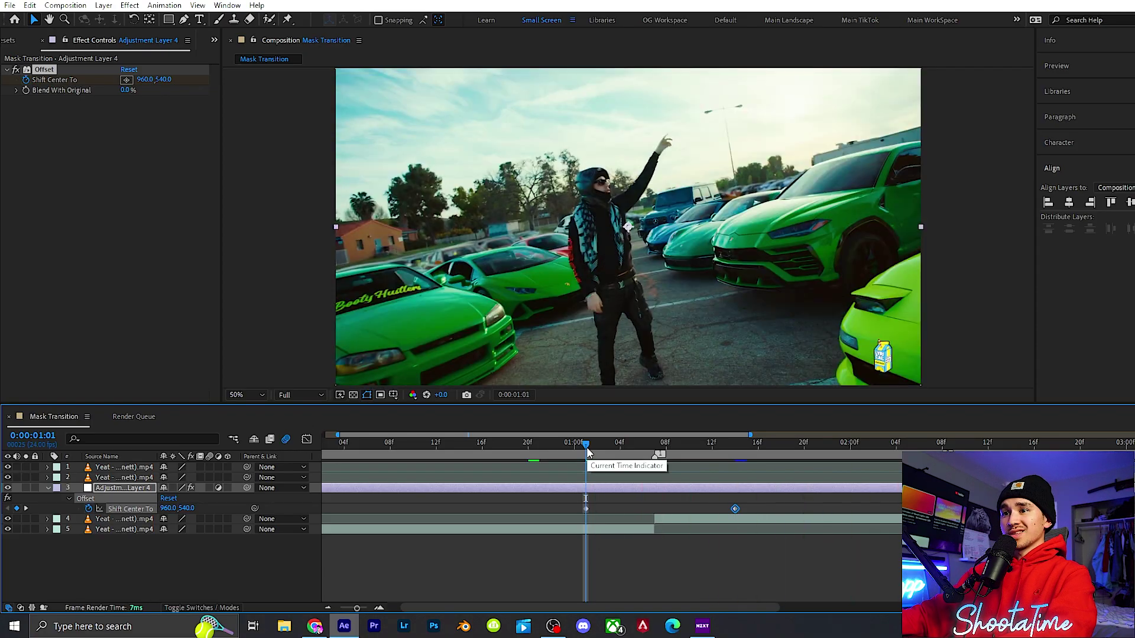
# Step: Find the Motion Tile effect and apply it to the adjustment layer
pyautogui.moveTo(605, 447); pyautogui.dragTo(655, 447)
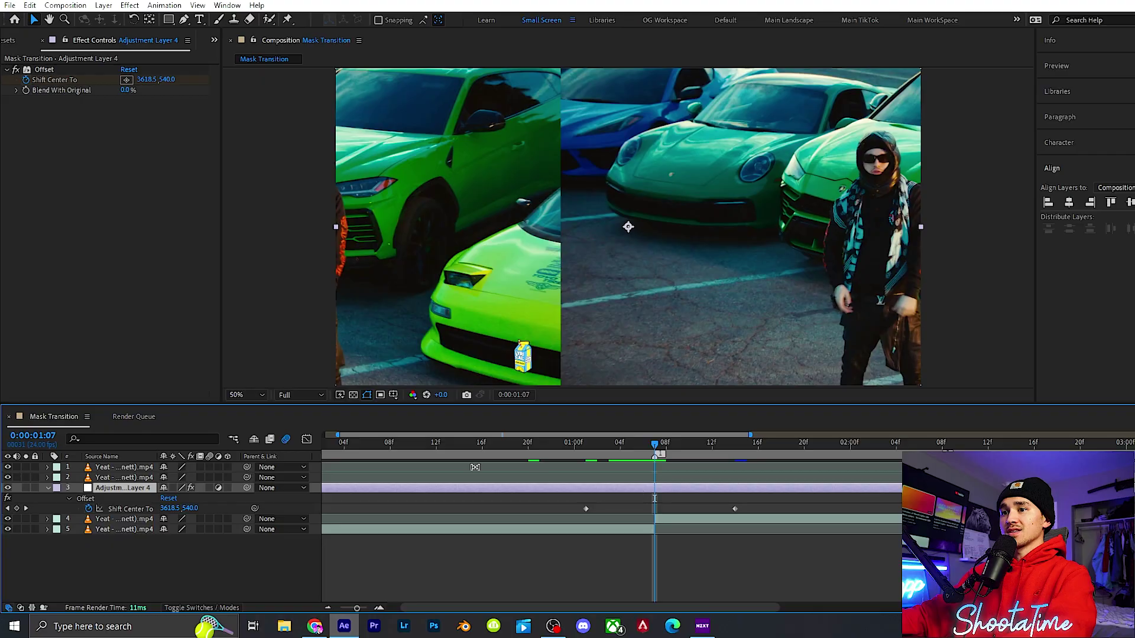
pyautogui.click(11, 43)
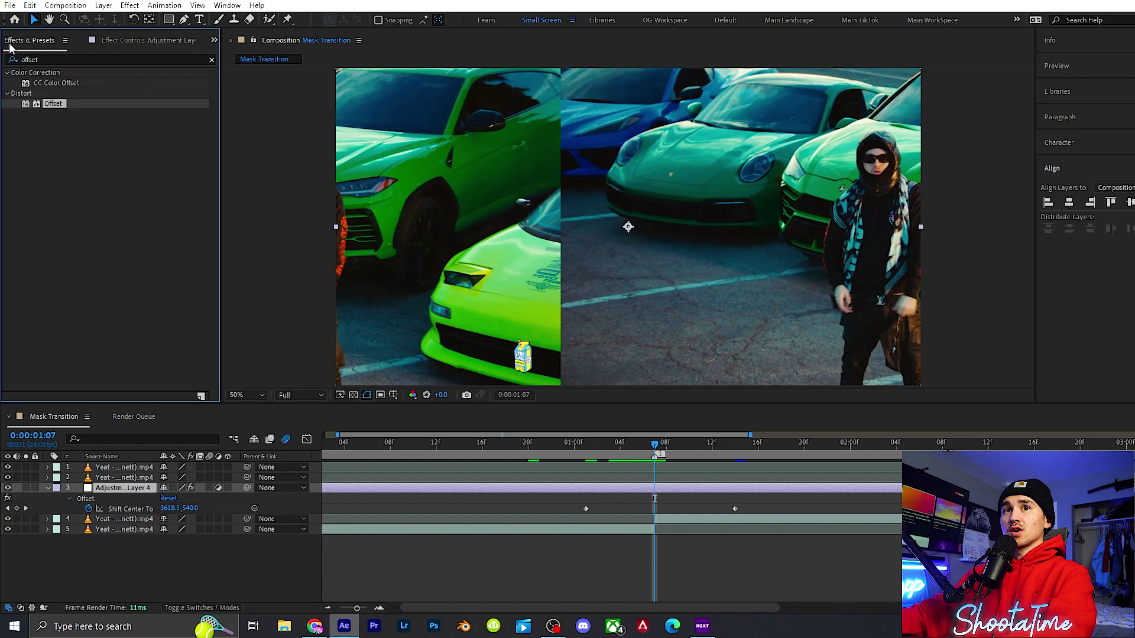
pyautogui.click(52, 59)
pyautogui.write('motion')
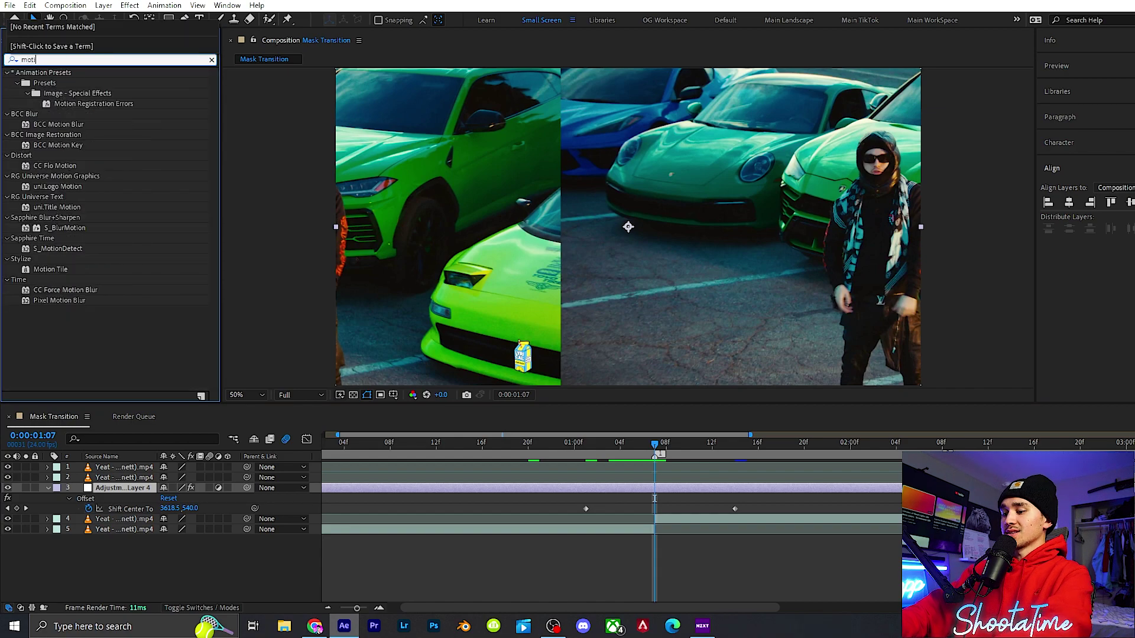
pyautogui.write(' t')
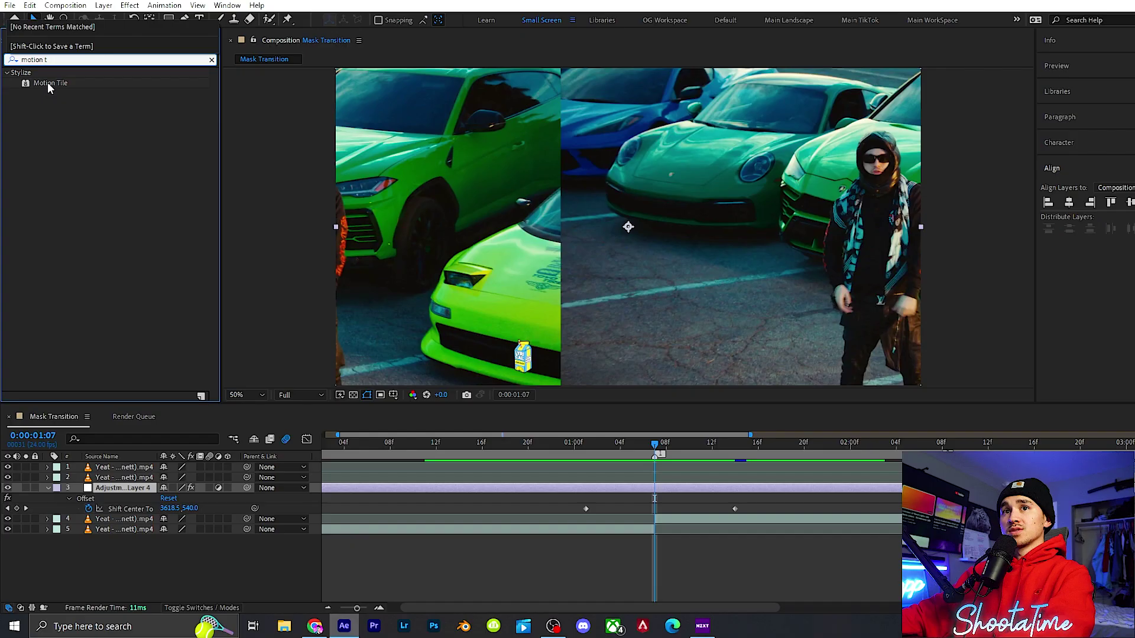
pyautogui.moveTo(81, 133); pyautogui.dragTo(638, 487)
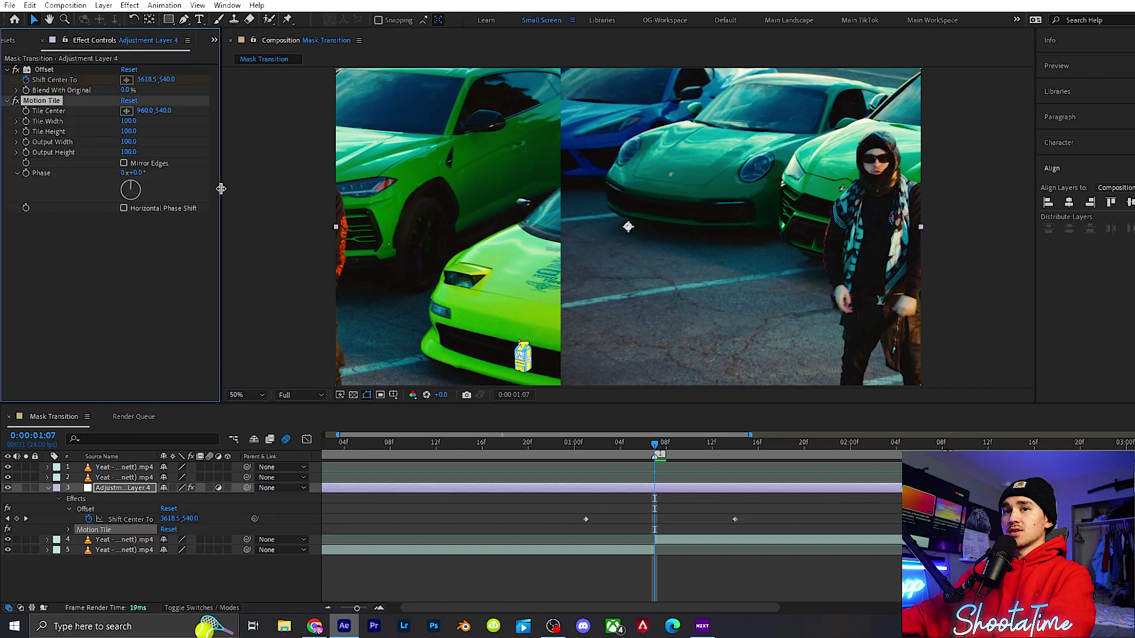
# Step: Move Motion Tile above Offset, set its output width and height to 200, and enable Mirror Edges
pyautogui.moveTo(50, 107); pyautogui.dragTo(45, 68)
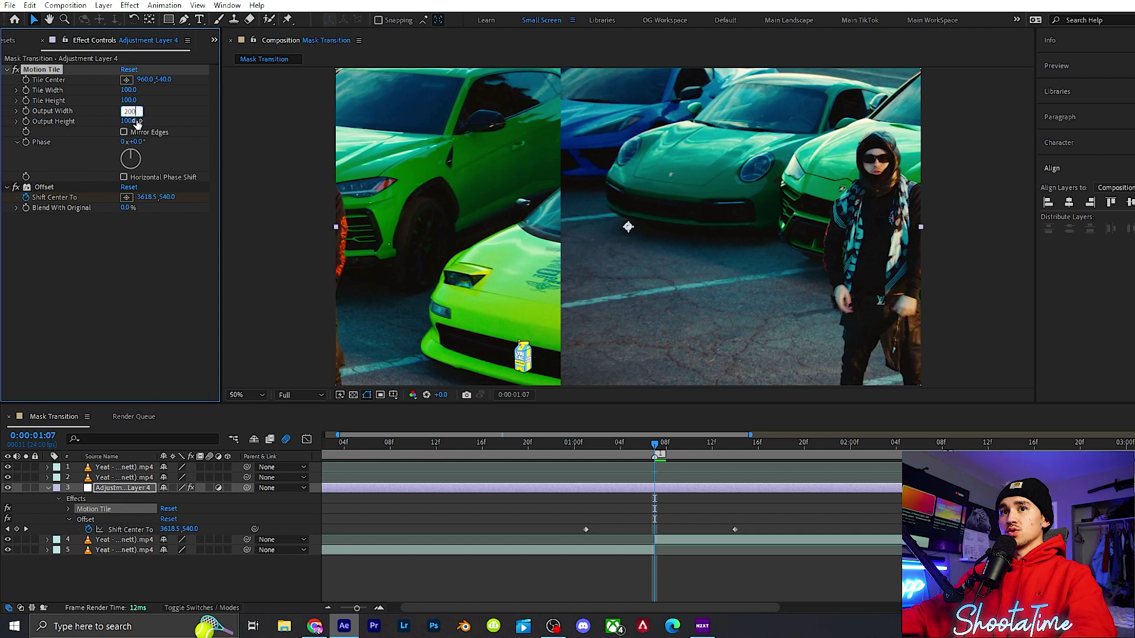
pyautogui.click(123, 133)
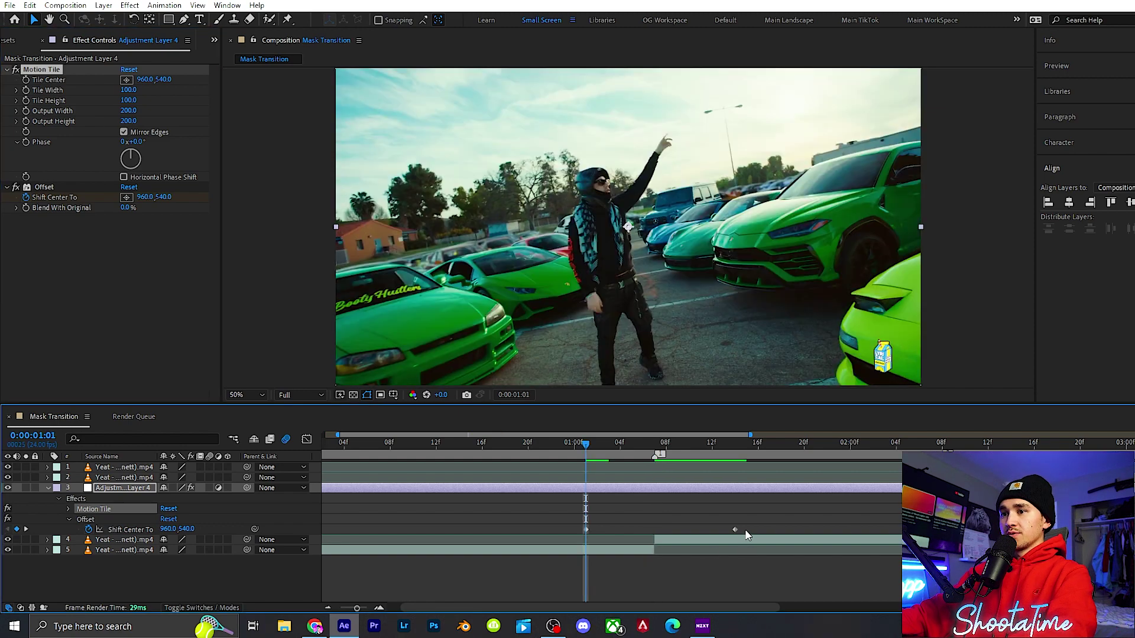
# Step: Apply Easy Ease to both Shift Center To keyframes and preview the transition
pyautogui.moveTo(746, 531); pyautogui.dragTo(574, 540)
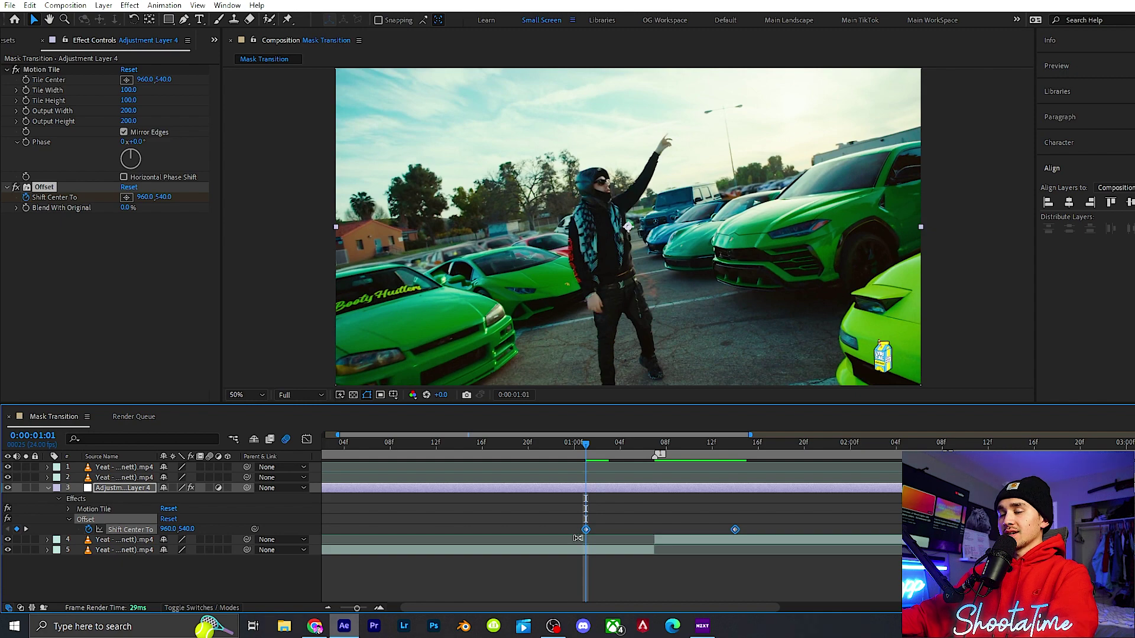
pyautogui.rightClick(585, 534)
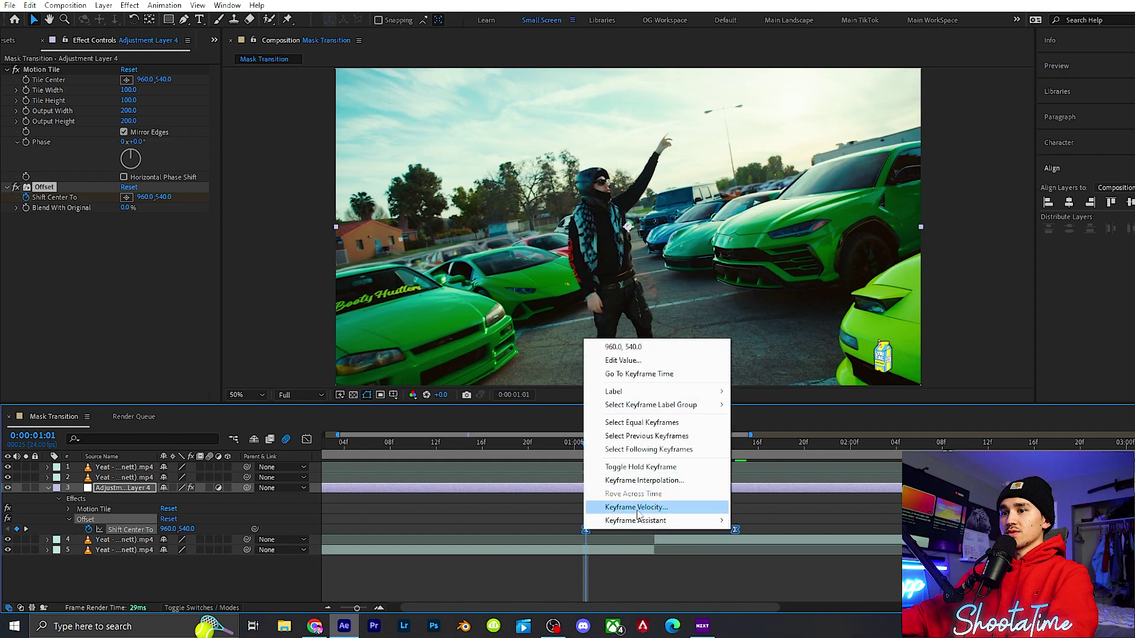
pyautogui.click(606, 568)
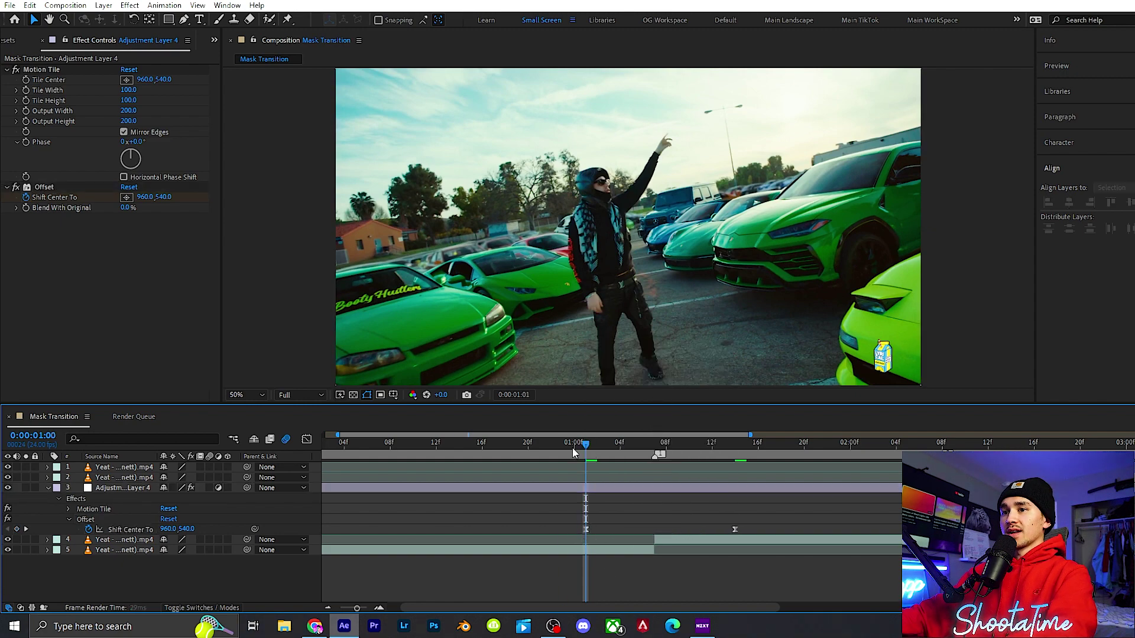
pyautogui.moveTo(572, 448); pyautogui.dragTo(531, 448)
pyautogui.press('space')
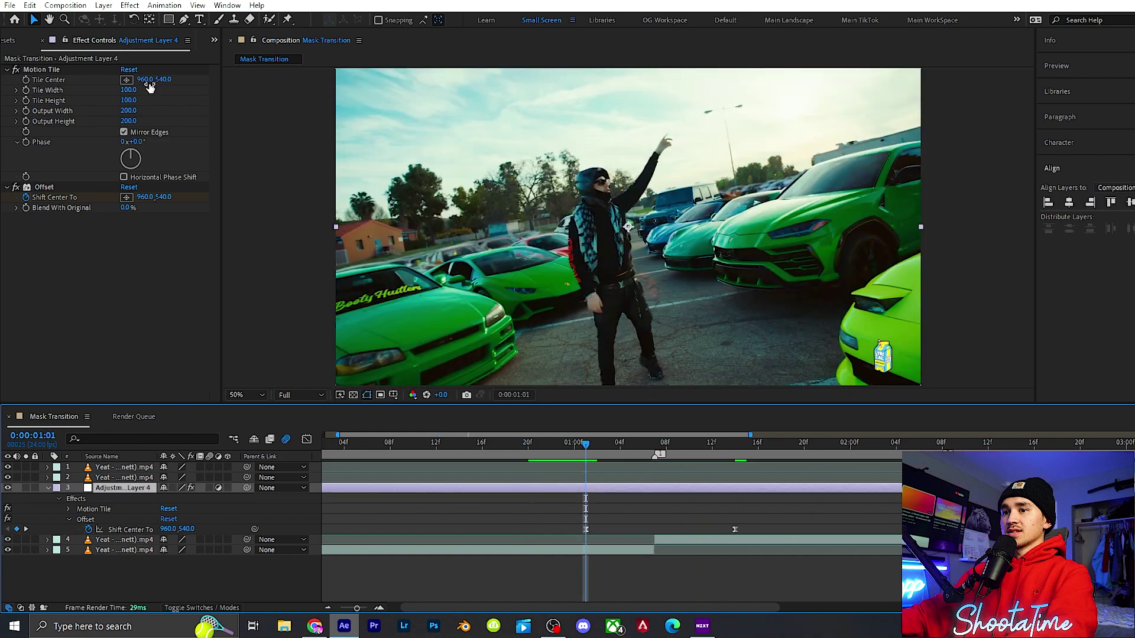
# Step: Apply the Directional Blur effect to the adjustment layer and set its direction to 90°
pyautogui.click(26, 43)
pyautogui.click(10, 59)
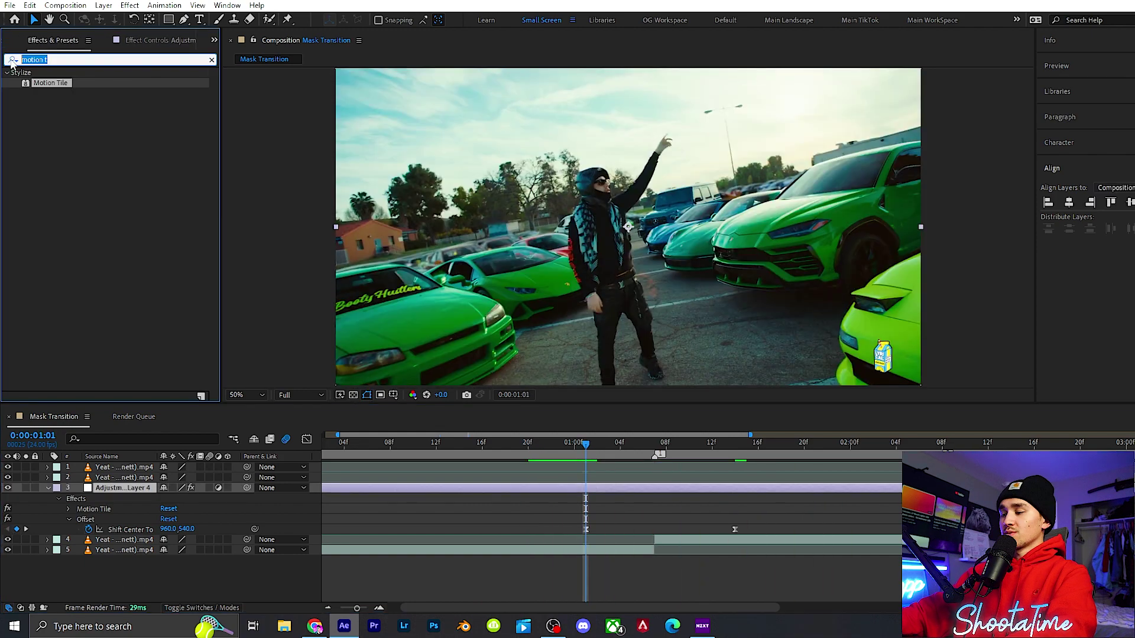
pyautogui.write('direc')
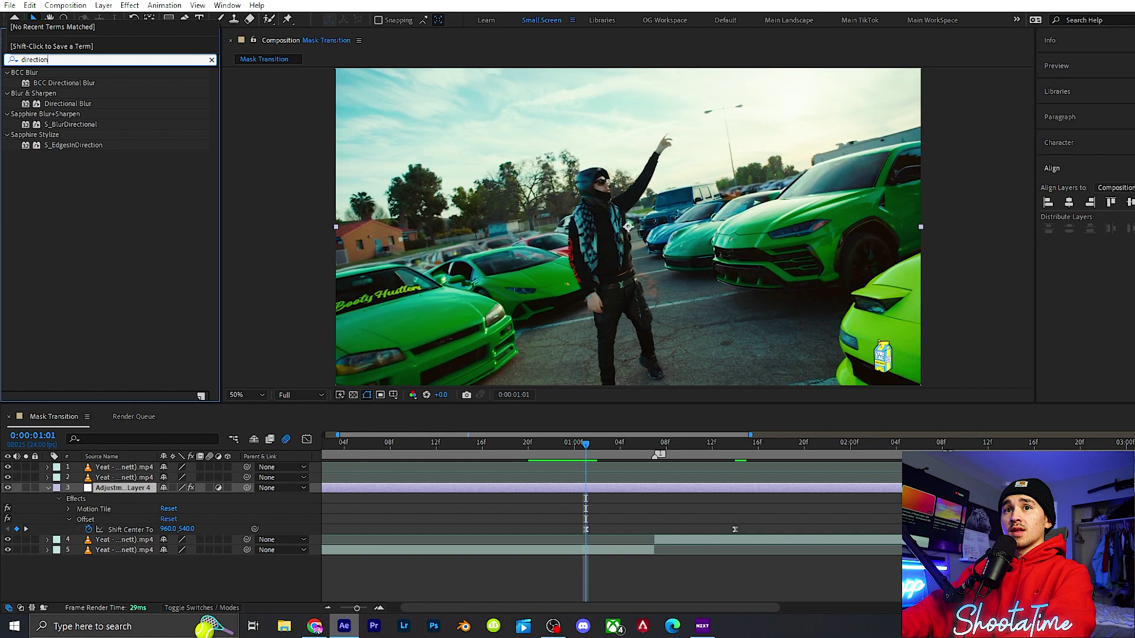
pyautogui.moveTo(65, 104); pyautogui.dragTo(68, 104)
pyautogui.moveTo(602, 458); pyautogui.dragTo(609, 489)
pyautogui.moveTo(735, 404); pyautogui.dragTo(734, 358)
pyautogui.click(137, 228)
pyautogui.write('90.0')
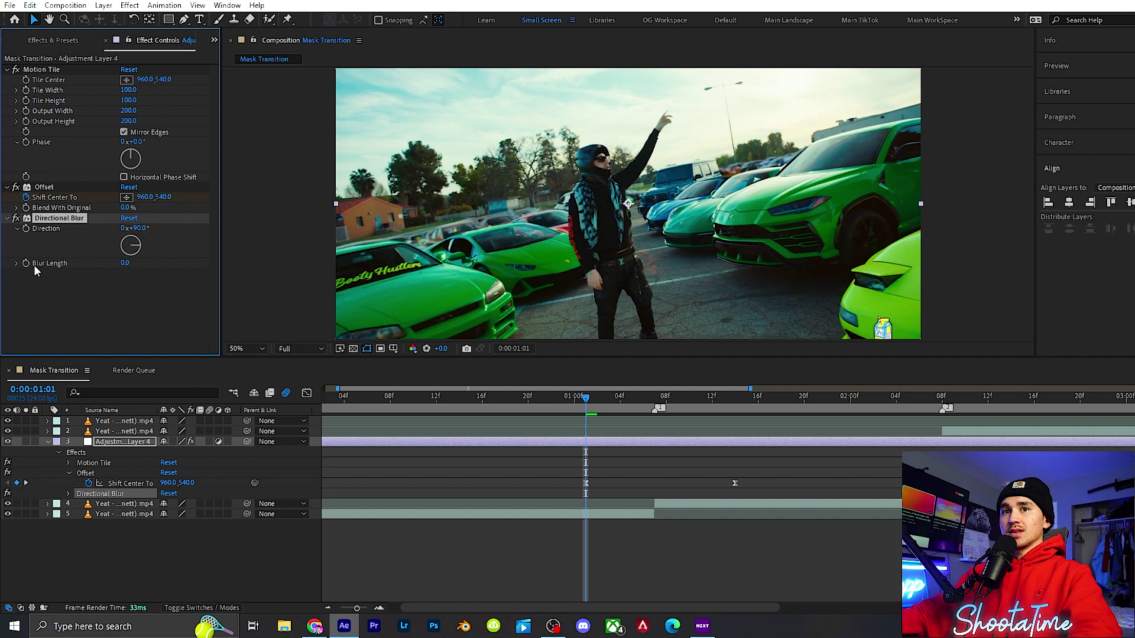
# Step: Keyframe Directional Blur's Blur Length at 0 at 0:00:01:01 and set it to 45 at 0:00:01:03
pyautogui.write('u')
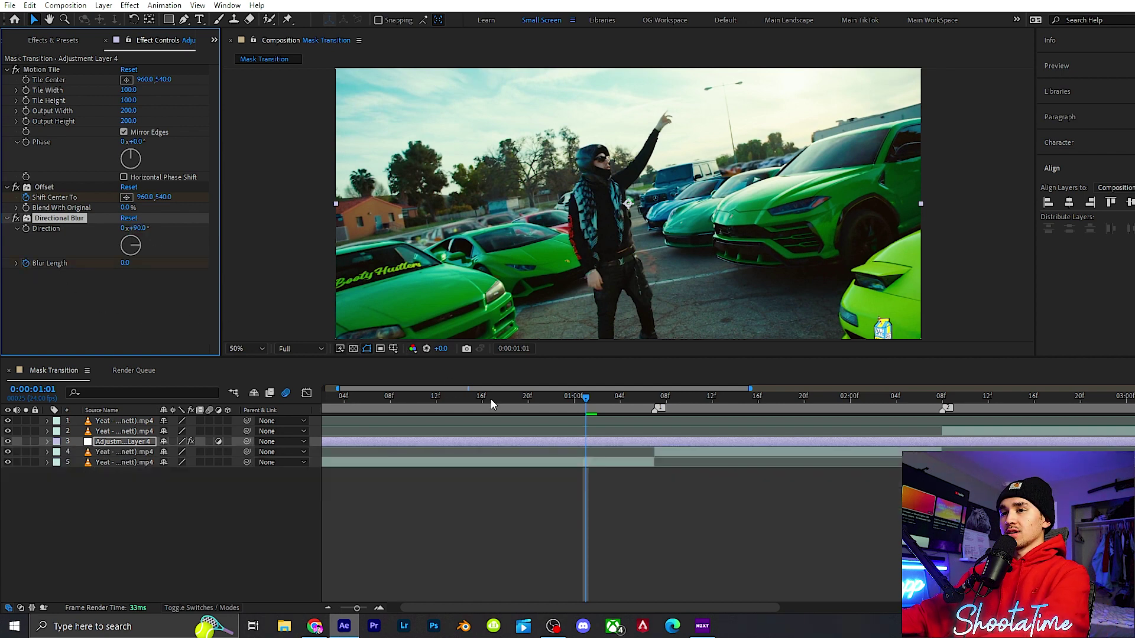
pyautogui.write('u')
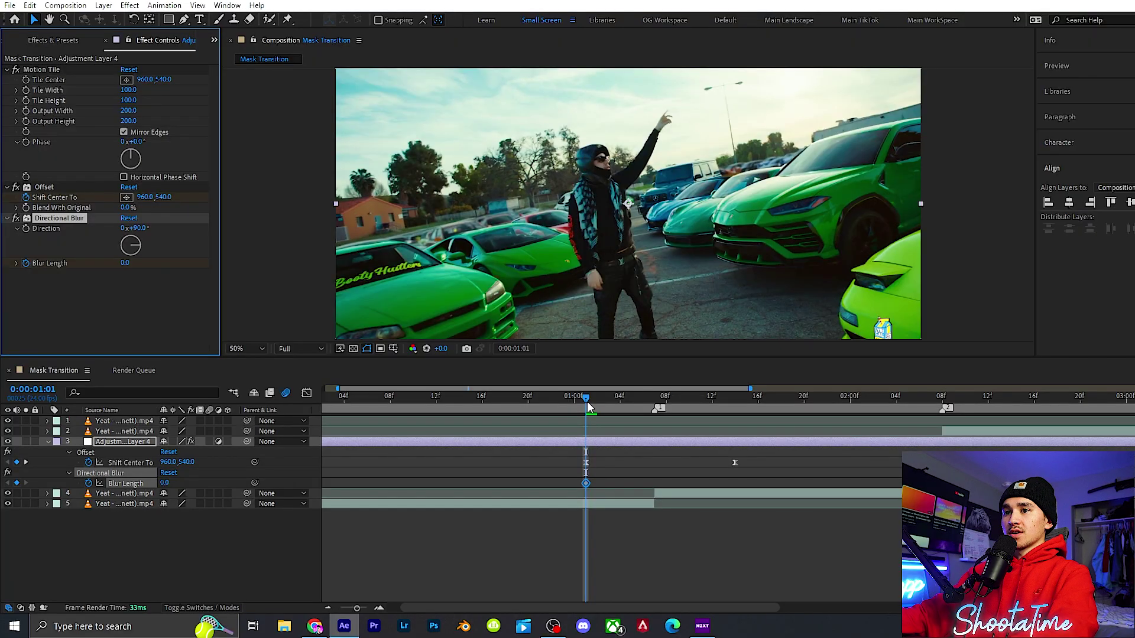
pyautogui.moveTo(587, 402); pyautogui.dragTo(609, 398)
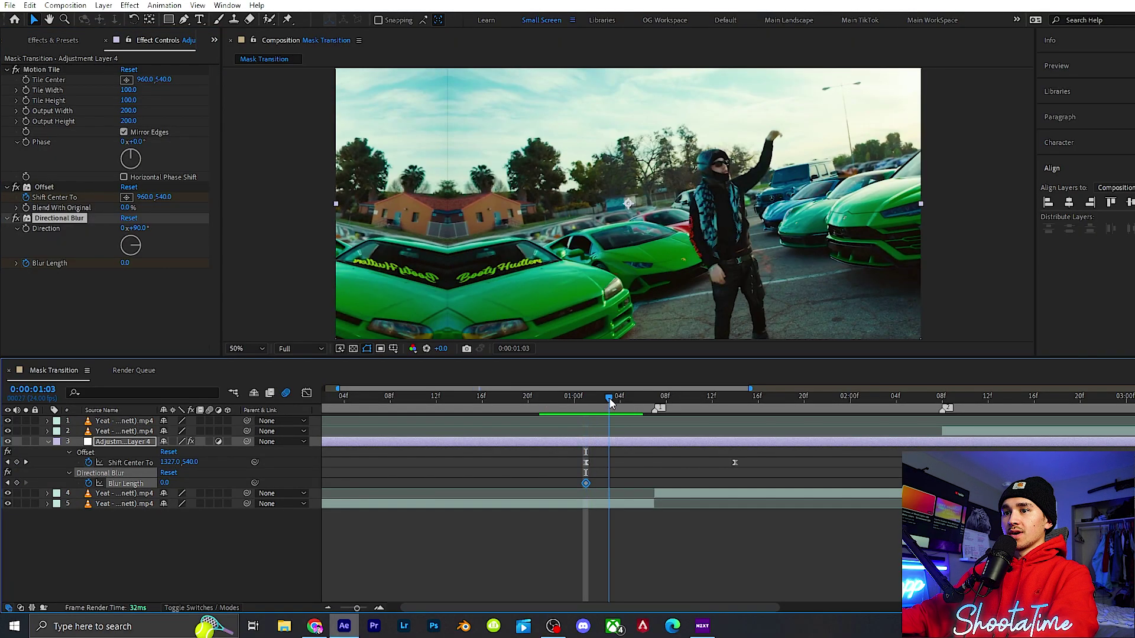
pyautogui.click(128, 264)
pyautogui.write('45')
pyautogui.press('Return')
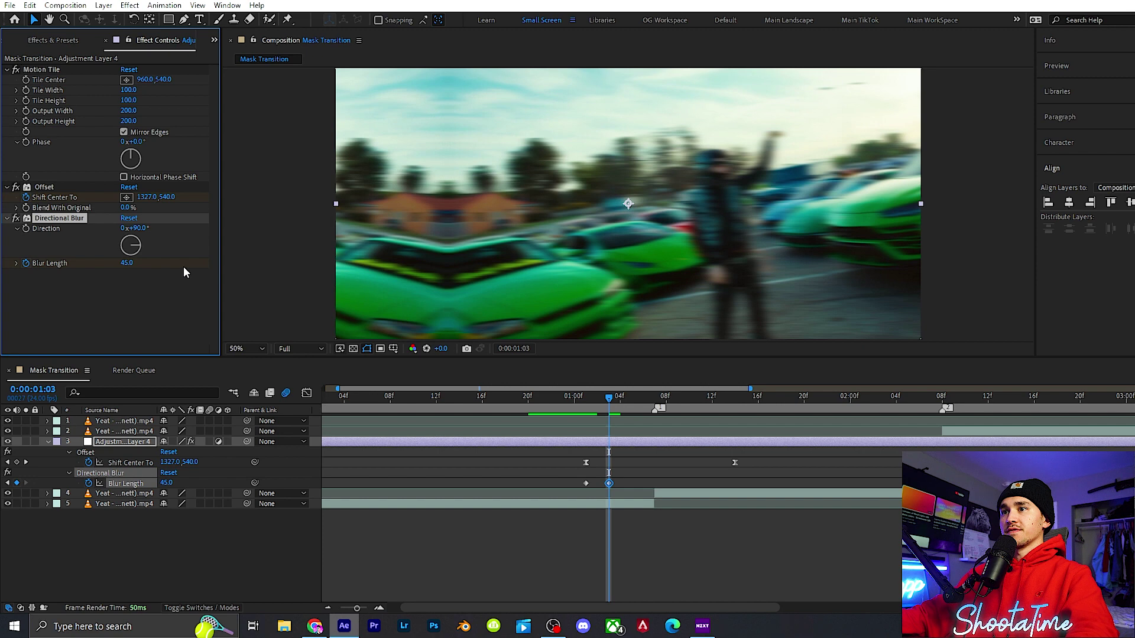
# Step: Hold Blur Length at 45 with a keyframe at 0:00:01:11, keyframe it to 0 at 0:00:01:14, and preview the transition
pyautogui.moveTo(604, 402); pyautogui.dragTo(701, 397)
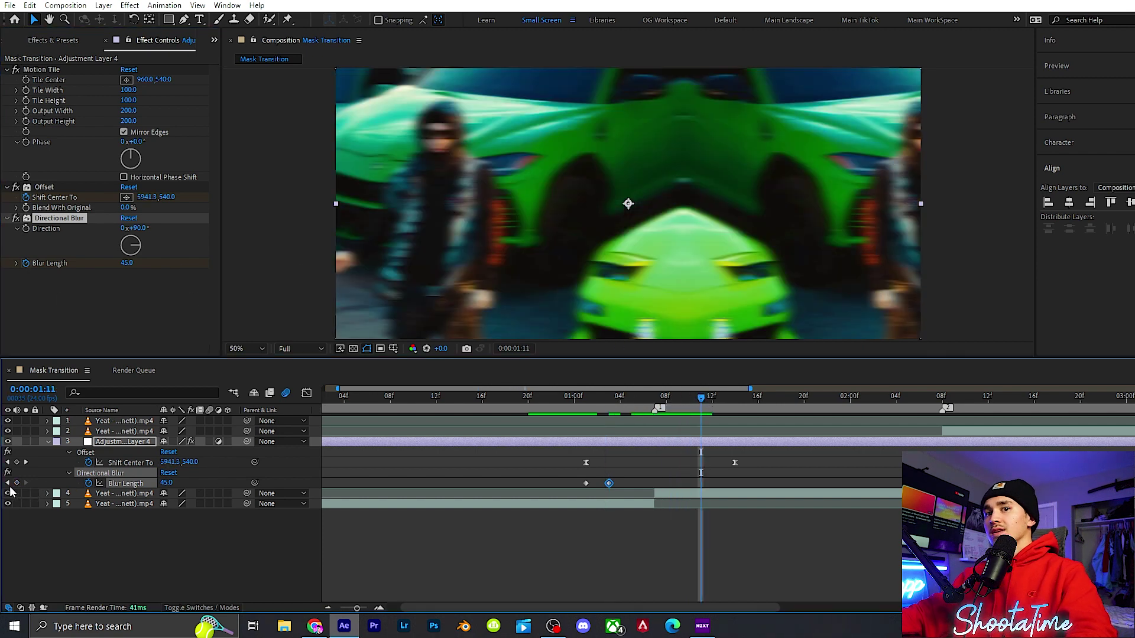
pyautogui.click(735, 396)
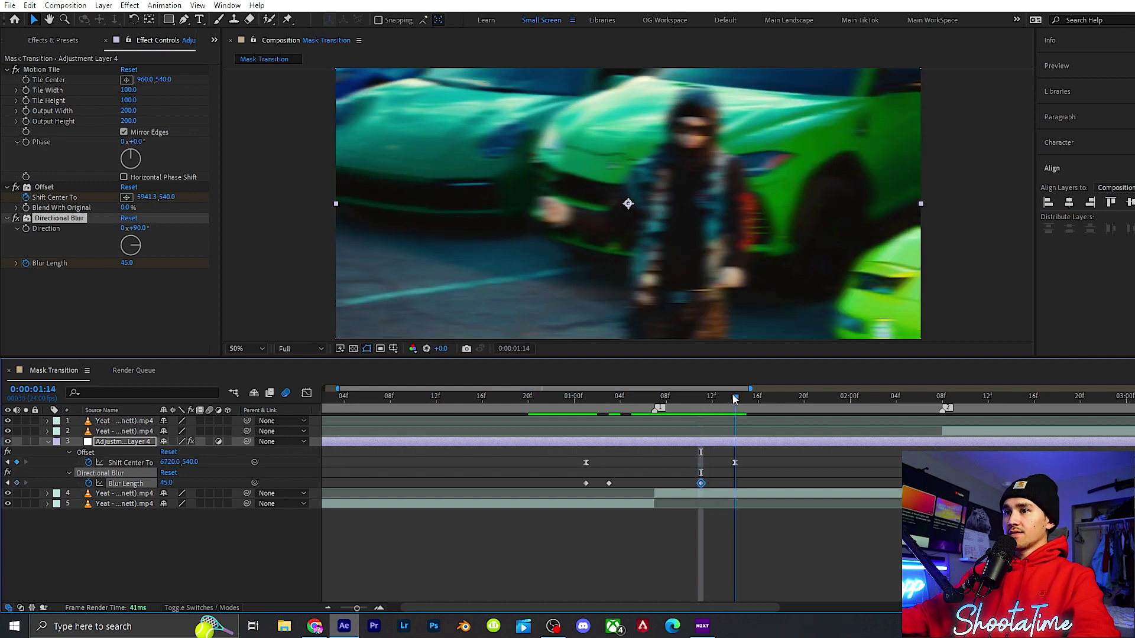
pyautogui.click(142, 262)
pyautogui.write('0')
pyautogui.press('Return')
pyautogui.moveTo(476, 392)
pyautogui.mouseDown()
pyautogui.moveTo(554, 396)
pyautogui.moveTo(463, 393)
pyautogui.mouseUp()
pyautogui.press('space')
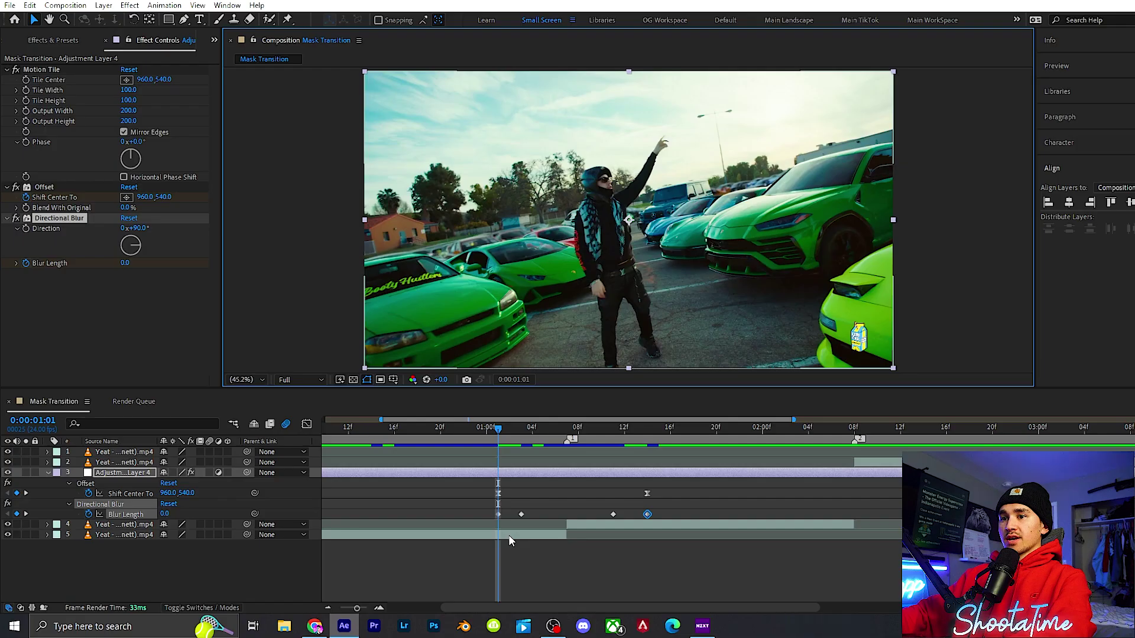
# Step: Duplicate the first clip, split the copy at 0:00:01:01, and delete the part before the split
pyautogui.click(511, 535)
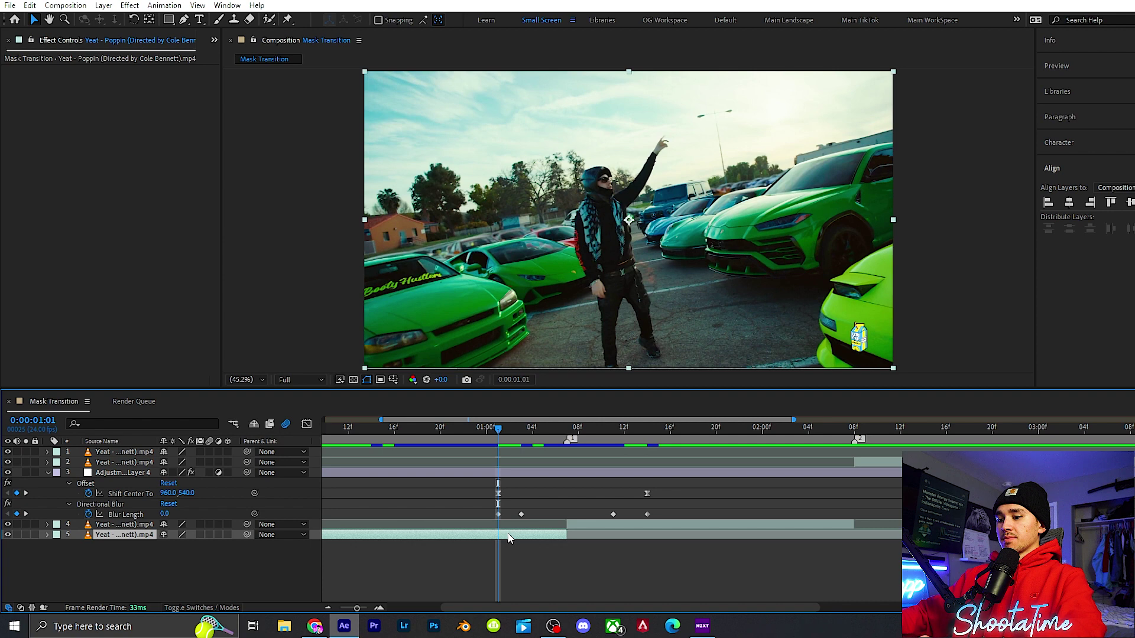
pyautogui.hotkey('ctrl', 'd')
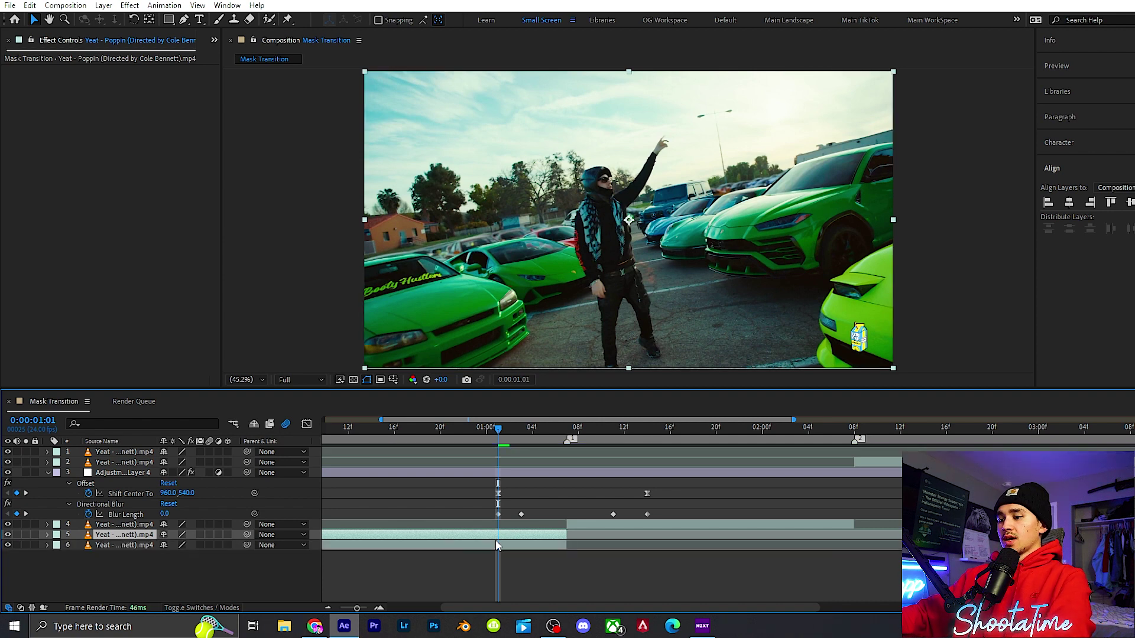
pyautogui.hotkey('ctrl', 'shift', 'd')
pyautogui.click(486, 545)
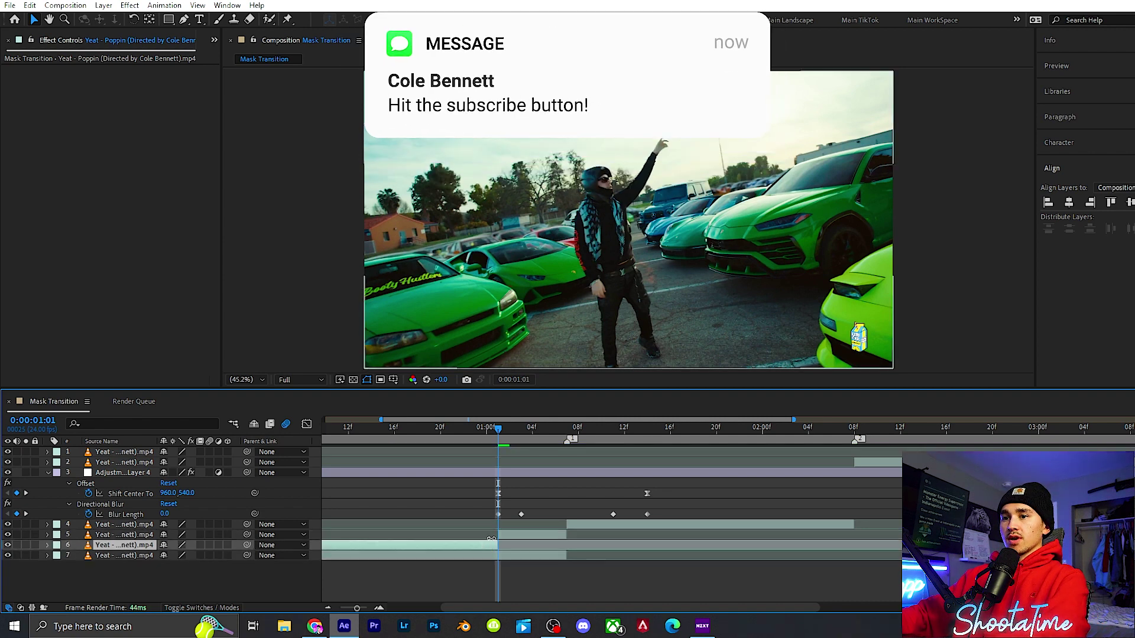
pyautogui.press('Delete')
pyautogui.click(509, 536)
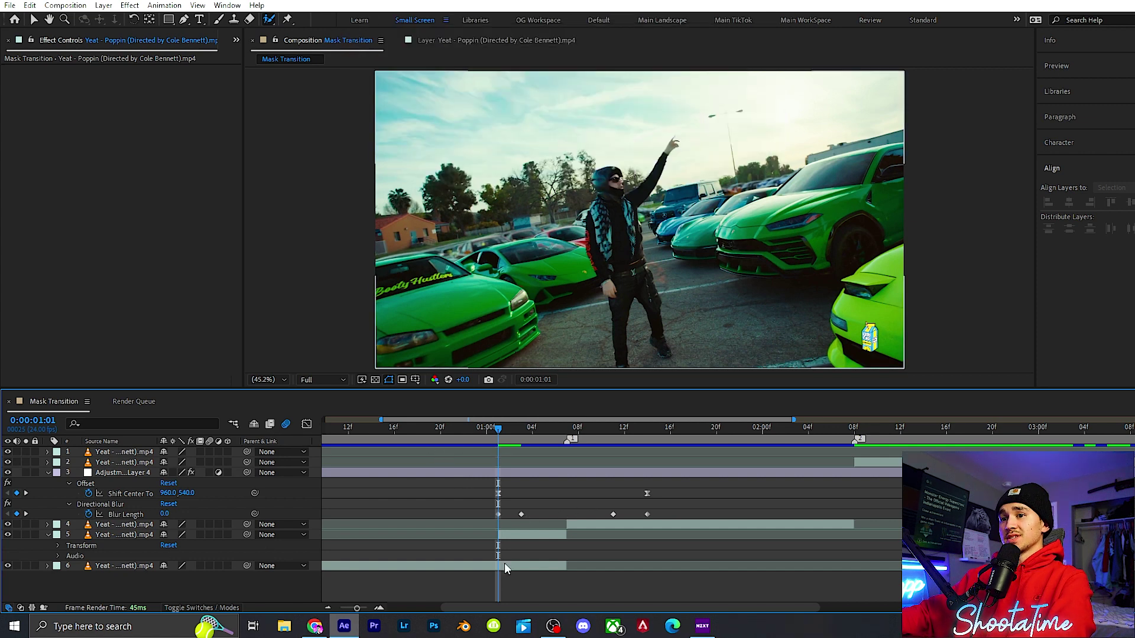
# Step: Add a null object above the trimmed clip copy and trim it to run from 0:00:01:01 to 0:00:01:07
pyautogui.click(521, 538)
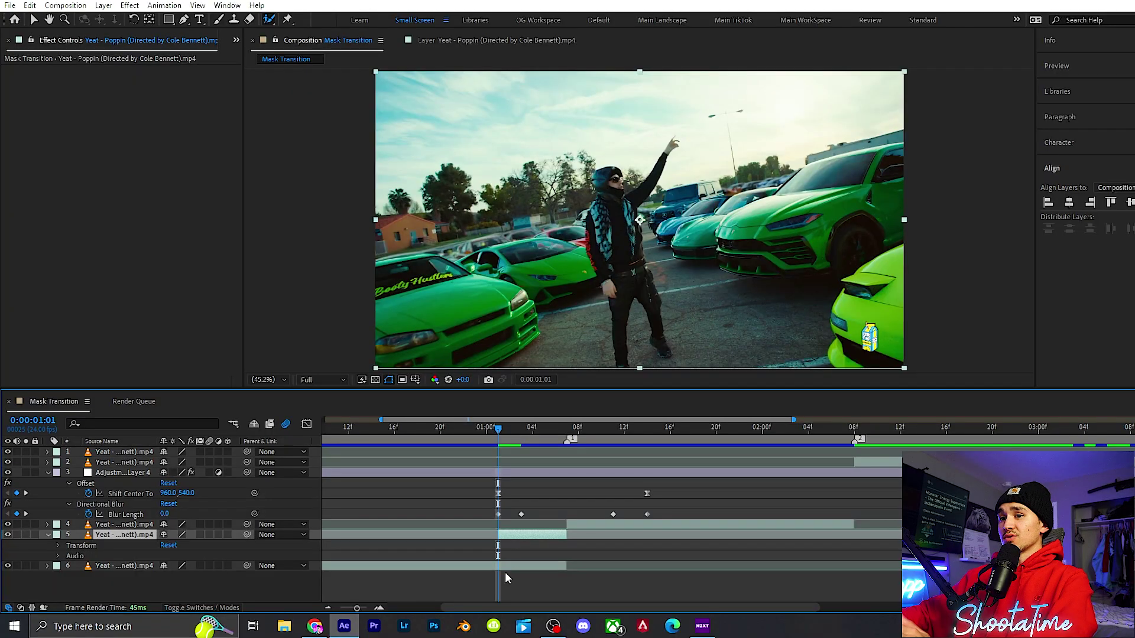
pyautogui.rightClick(504, 583)
pyautogui.moveTo(535, 436)
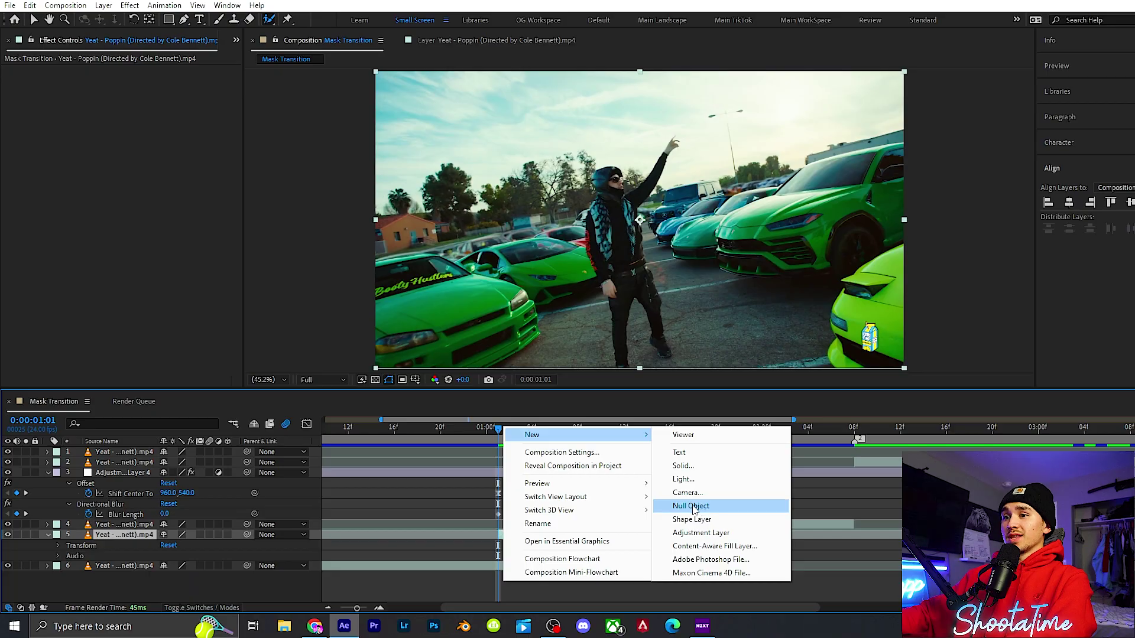
pyautogui.click(691, 508)
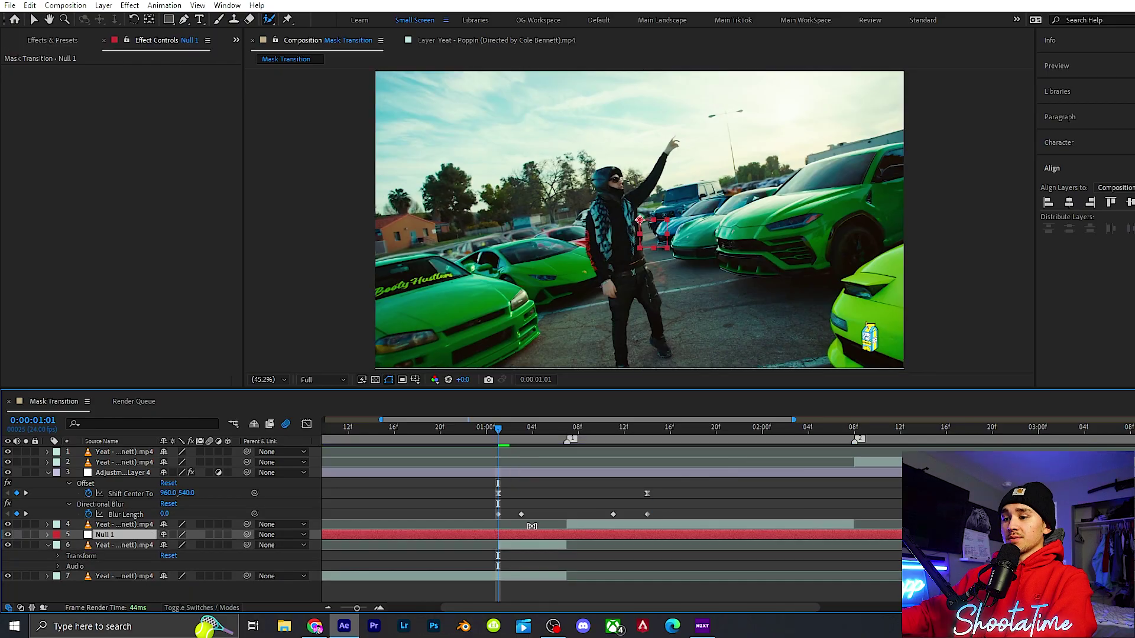
pyautogui.hotkey('alt', '[')
pyautogui.click(565, 433)
pyautogui.hotkey('ctrl', 'shift', 'd')
pyautogui.press('Delete')
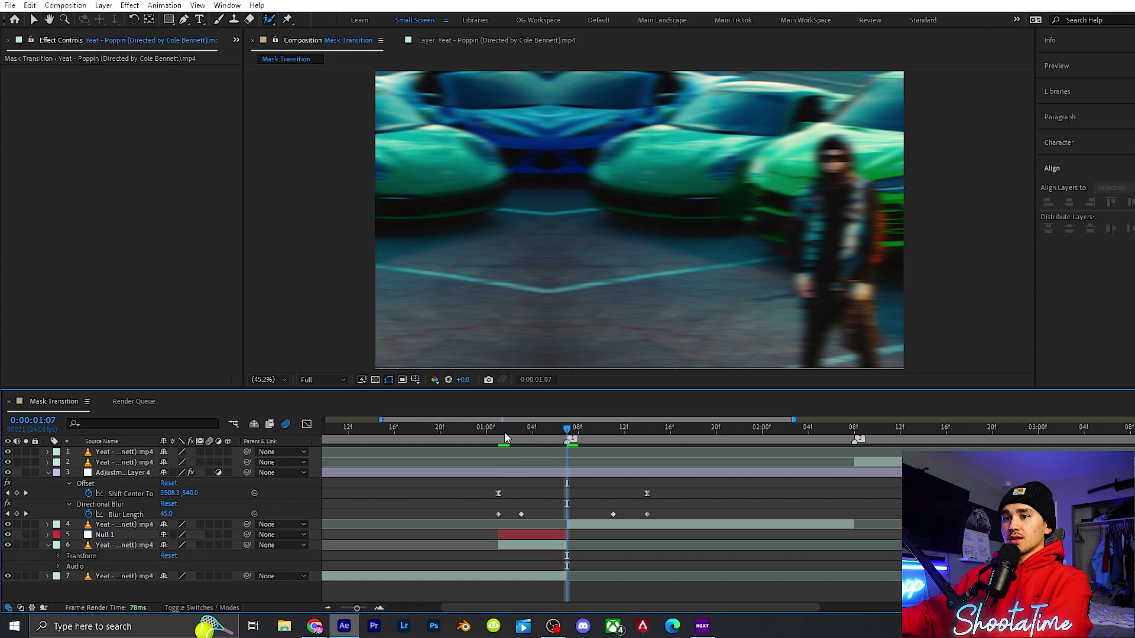
# Step: Pre-compose the null and the trimmed clip copy as "subject", moving all attributes into the new composition
pyautogui.click(500, 433)
pyautogui.click(313, 538)
pyautogui.keyDown('shift'); pyautogui.click(387, 544); pyautogui.keyUp('shift')
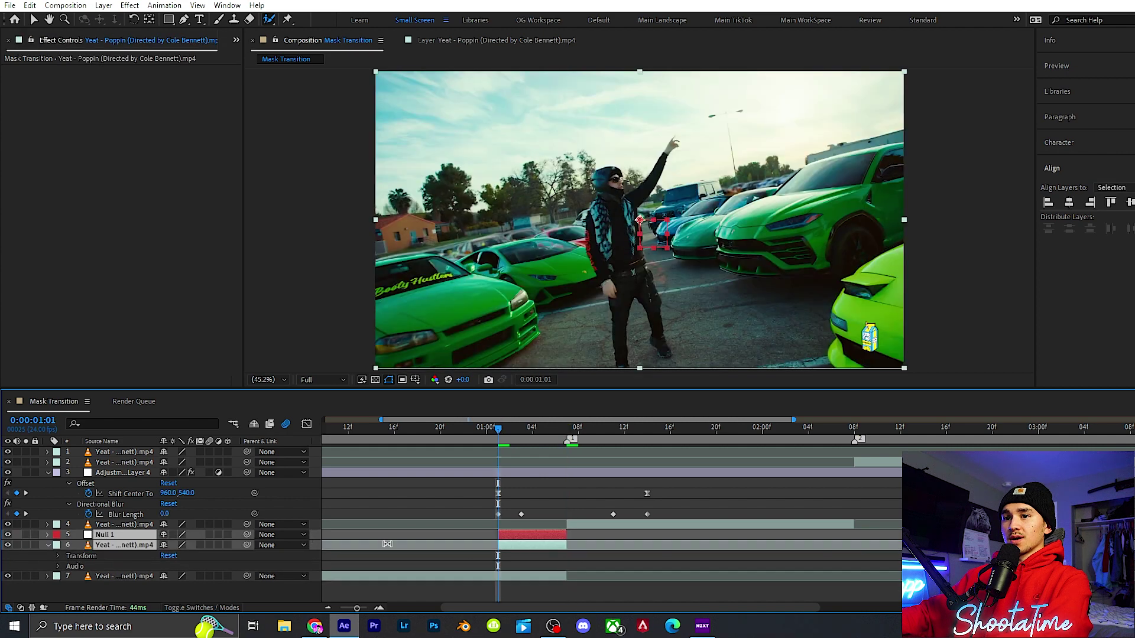
pyautogui.rightClick(519, 549)
pyautogui.click(544, 464)
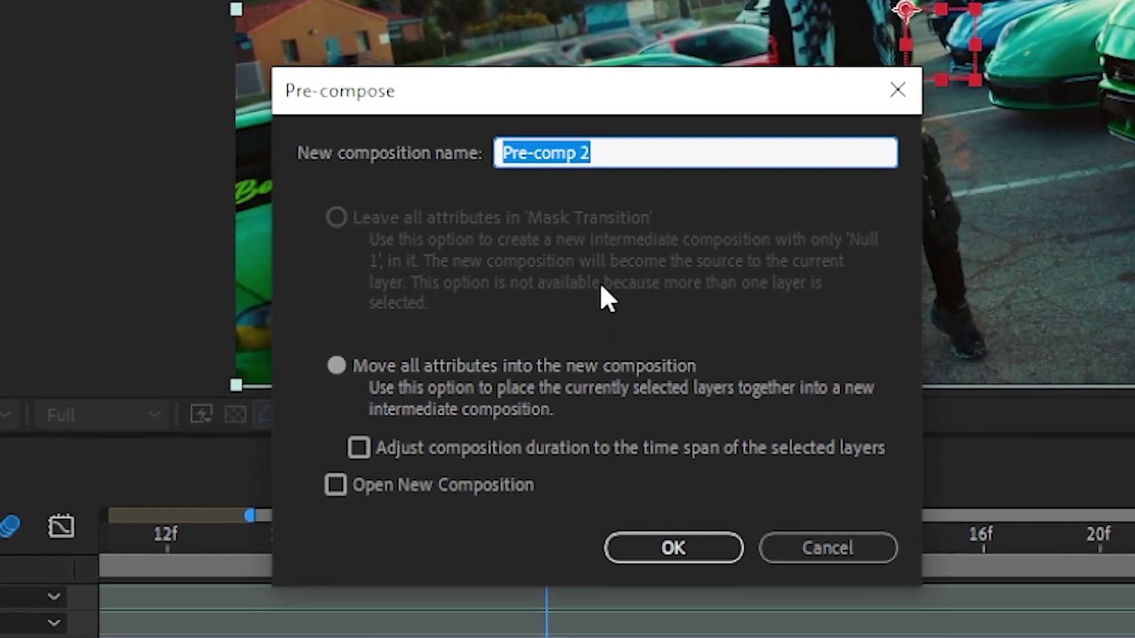
pyautogui.write('su')
pyautogui.write('bject')
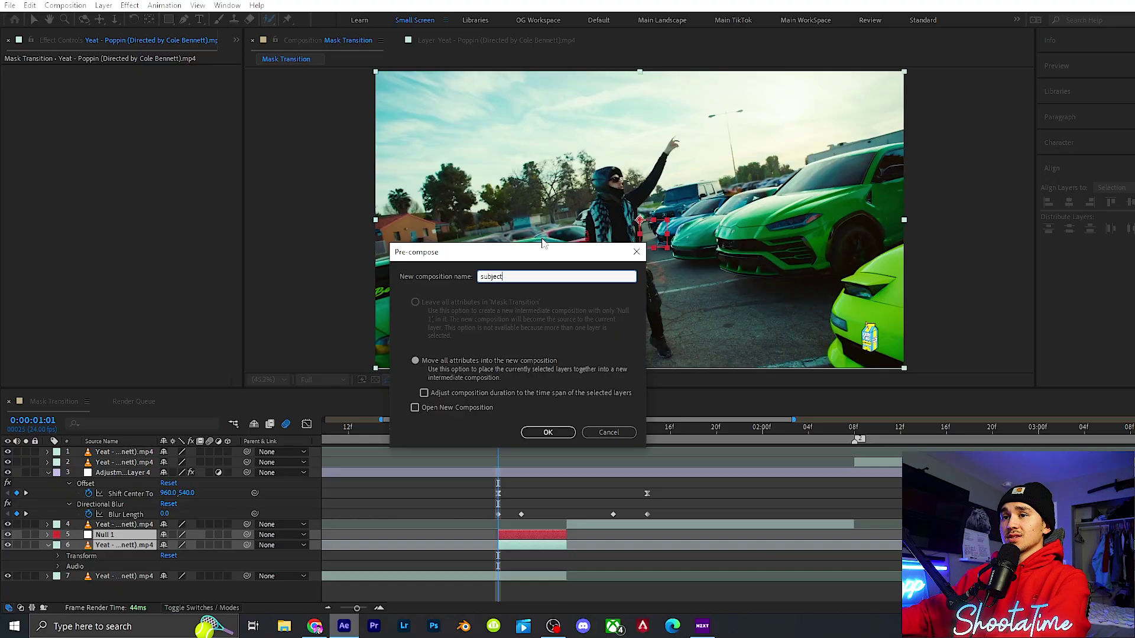
pyautogui.click(548, 433)
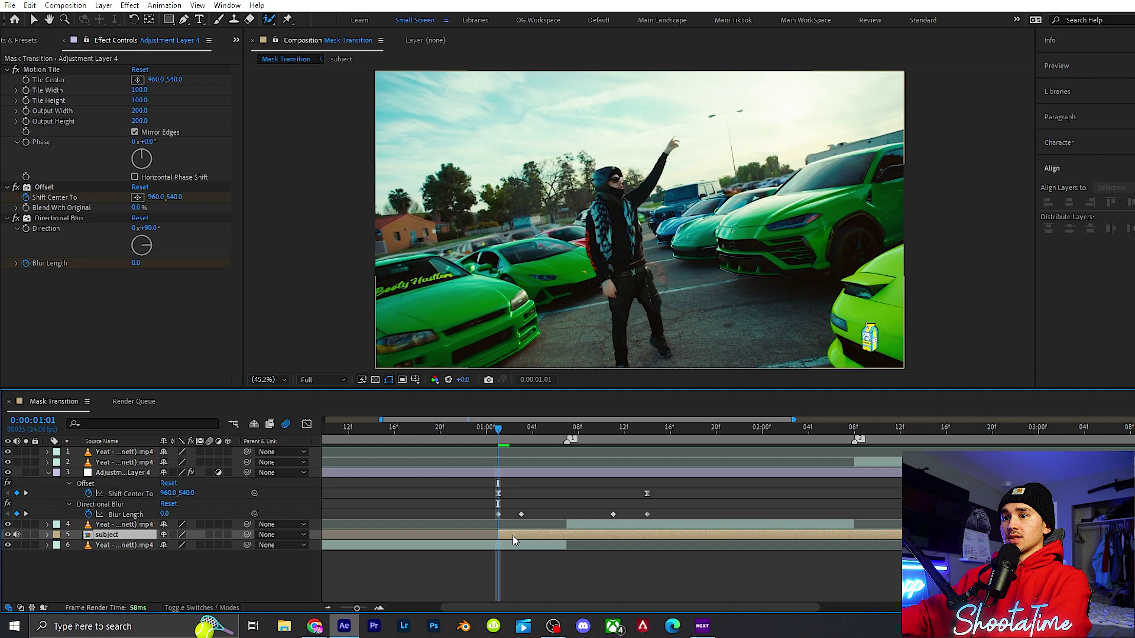
# Step: Split the subject precomp at 0:00:01:07, delete the part after the split, and return to 0:00:01:01
pyautogui.click(567, 431)
pyautogui.hotkey('ctrl', 'shift', 'd')
pyautogui.press('Delete')
pyautogui.moveTo(487, 432); pyautogui.dragTo(497, 431)
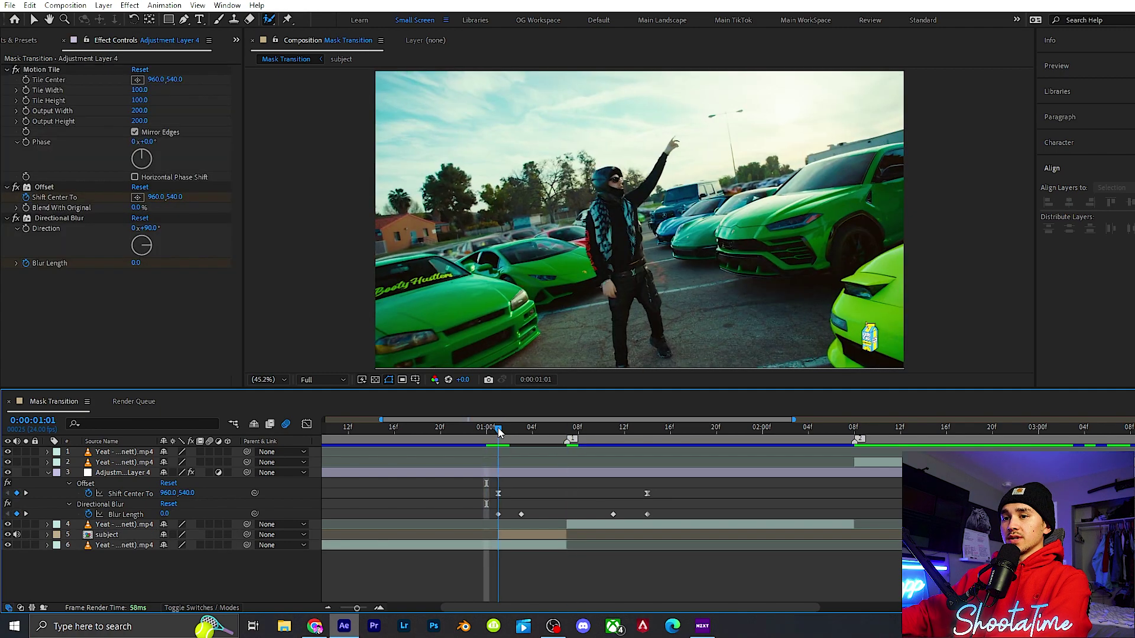
# Step: Cut out the man in the subject precomp with the Roto Brush through 0:00:01:06, freeze it, and check the cutout in isolation
pyautogui.click(514, 535)
pyautogui.click(269, 19)
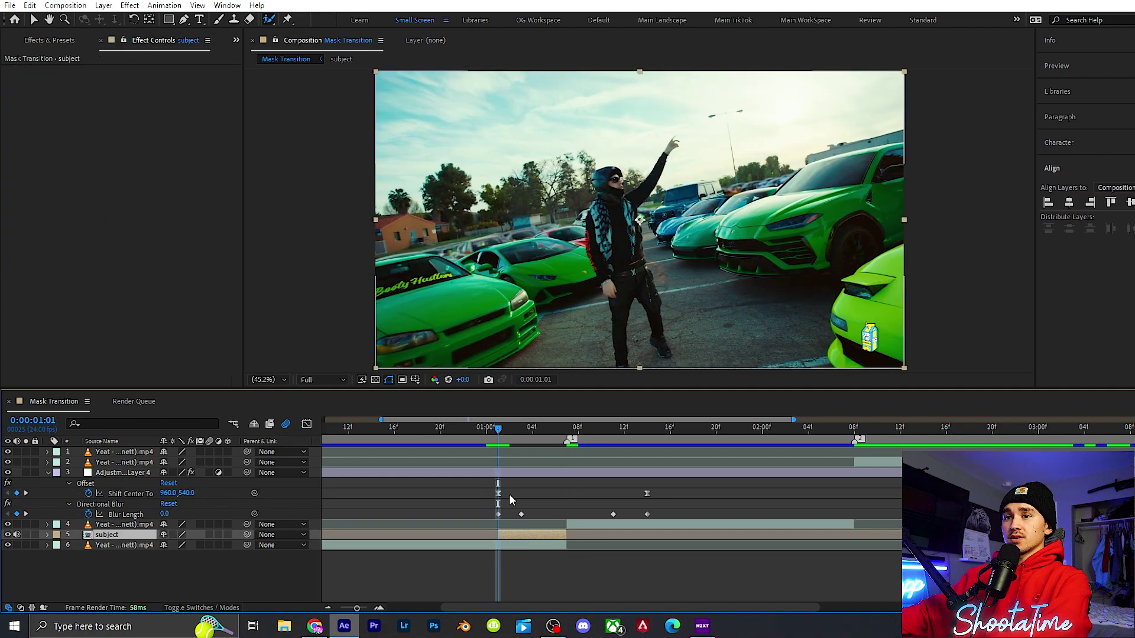
pyautogui.doubleClick(510, 535)
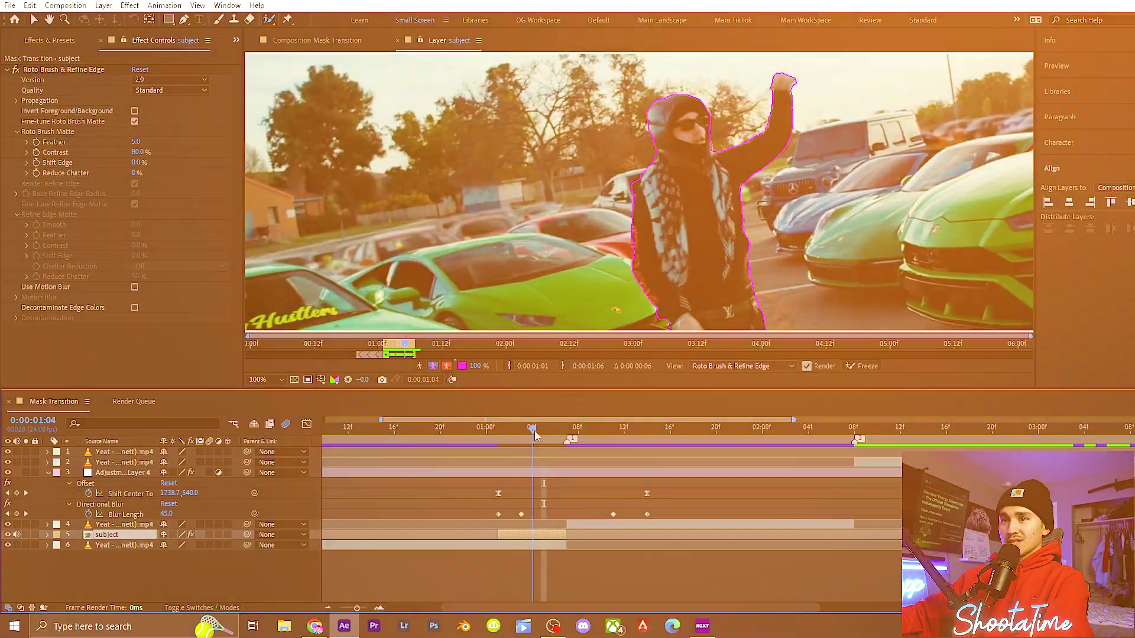
pyautogui.moveTo(535, 436); pyautogui.dragTo(555, 436)
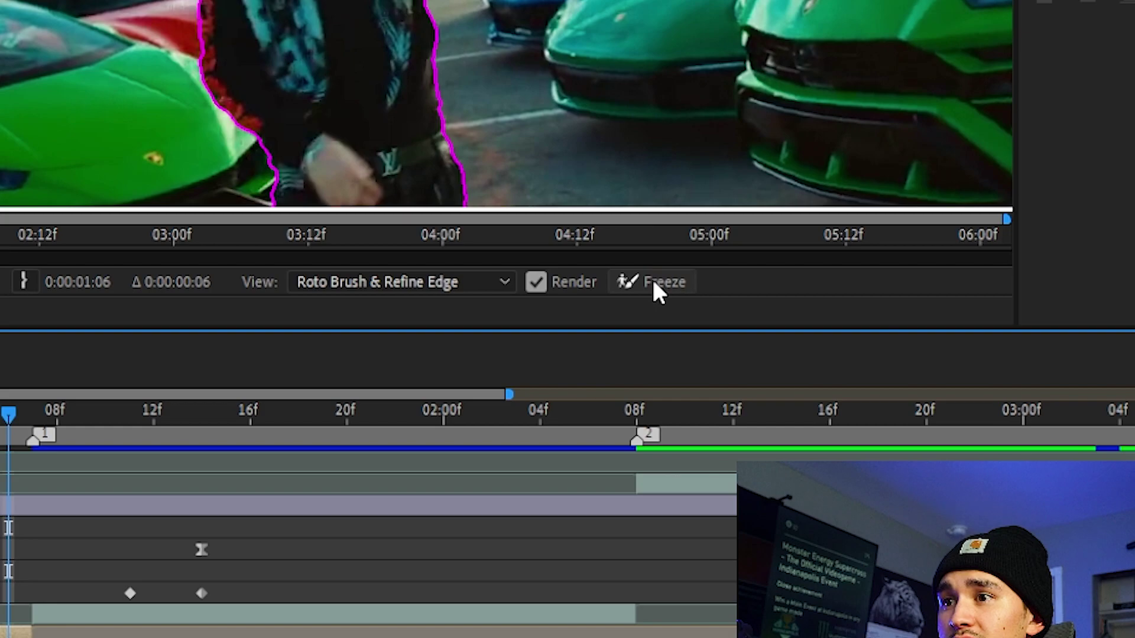
pyautogui.click(868, 366)
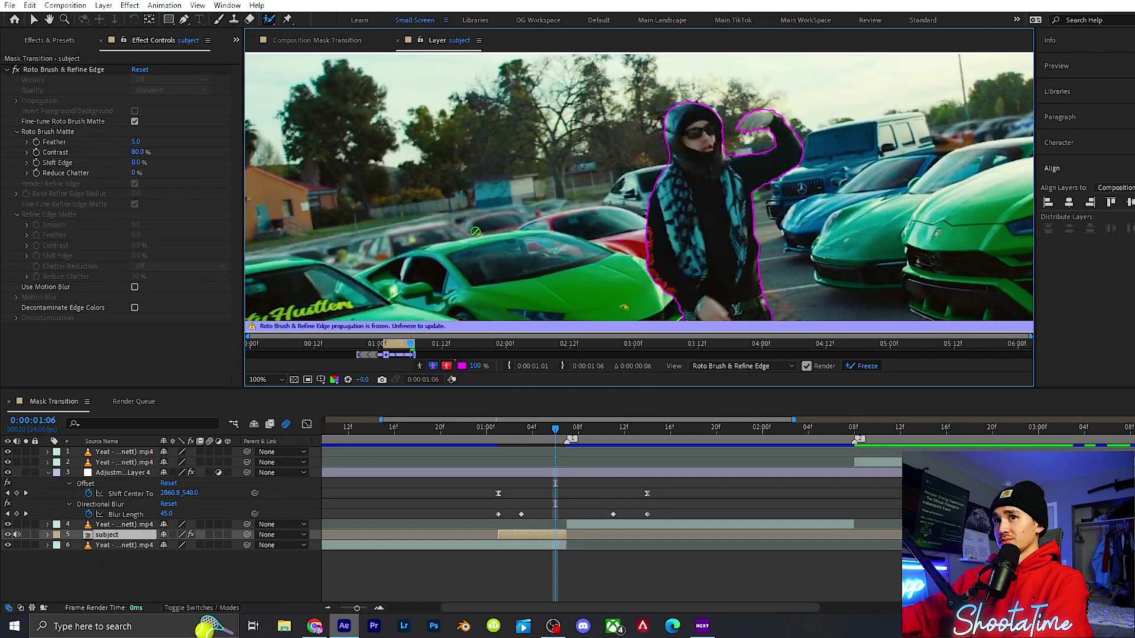
pyautogui.click(26, 535)
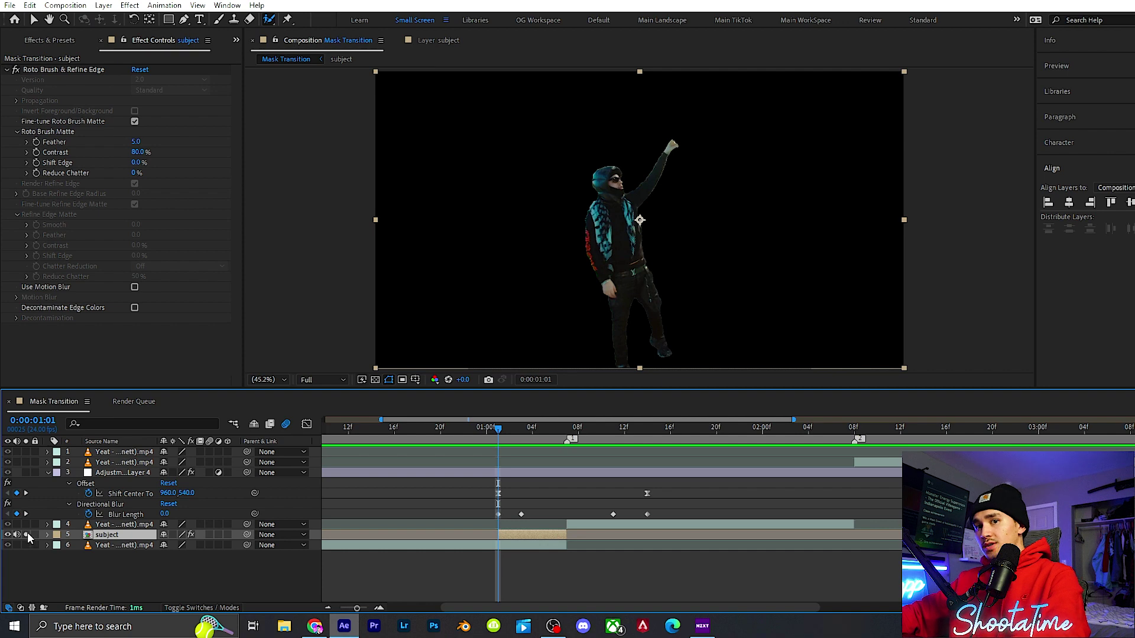
pyautogui.click(26, 534)
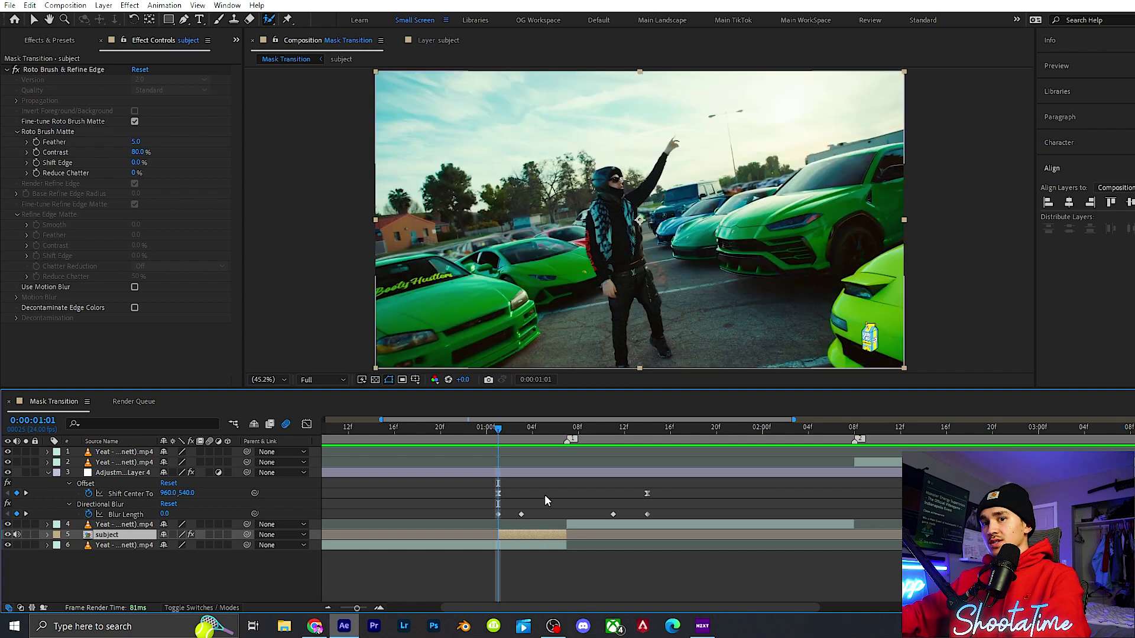
# Step: Duplicate the second clip at 0:00:01:07, cut the copy off at 0:00:01:14, and add a null object
pyautogui.click(567, 429)
pyautogui.click(584, 525)
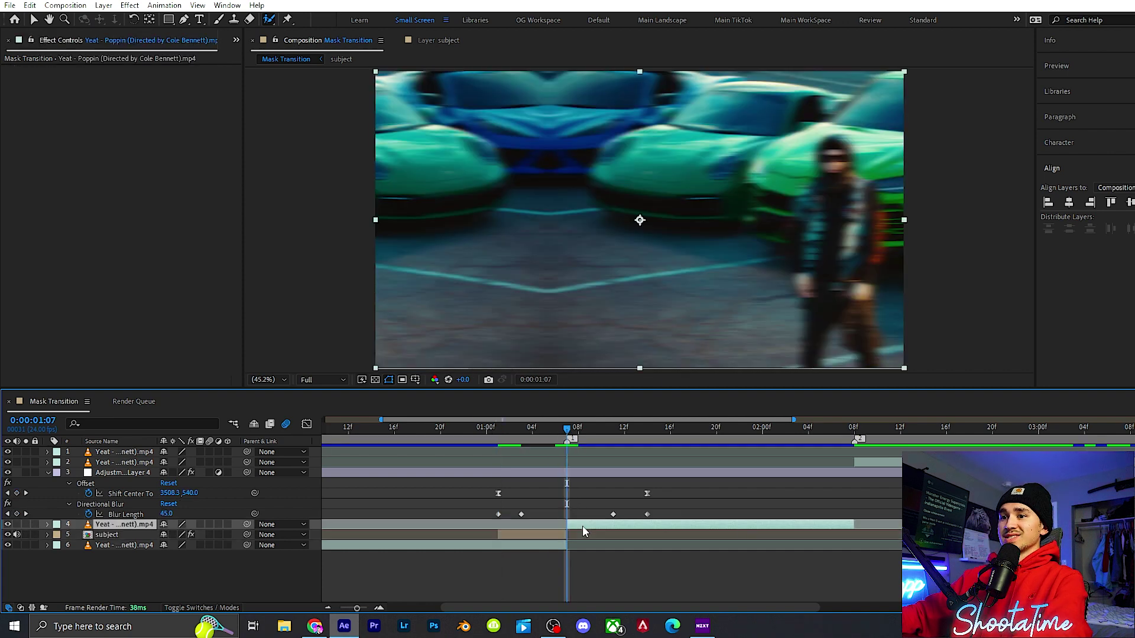
pyautogui.hotkey('ctrl', 'd')
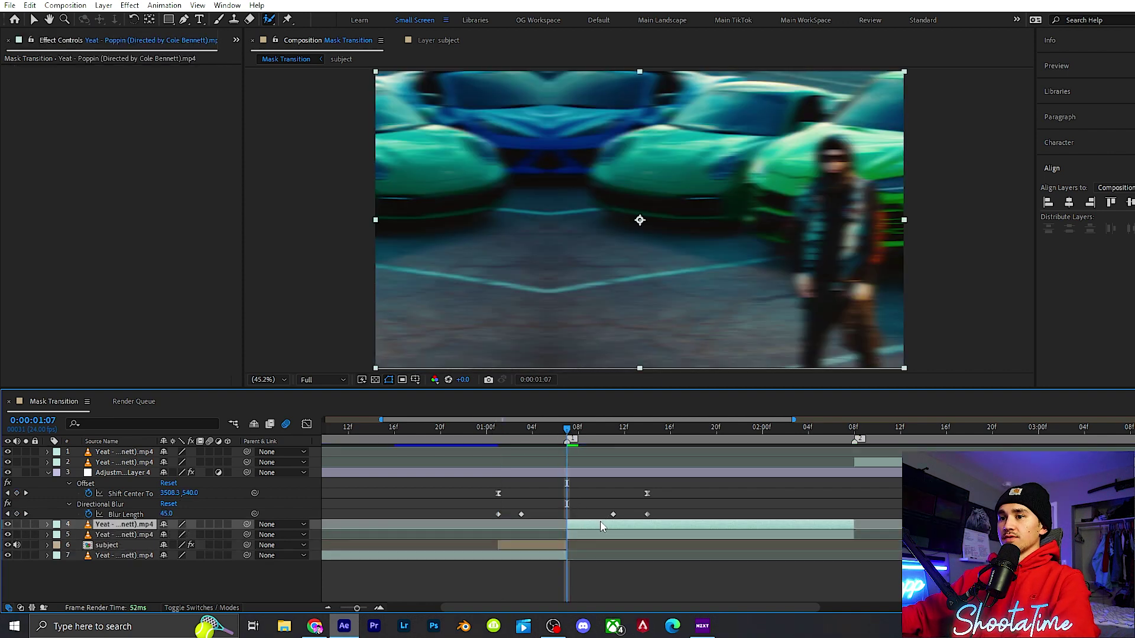
pyautogui.moveTo(591, 429); pyautogui.dragTo(648, 429)
pyautogui.hotkey('ctrl', 'shift', 'd')
pyautogui.press('Delete')
pyautogui.hotkey('ctrl', 'alt', 'shift', 'y')
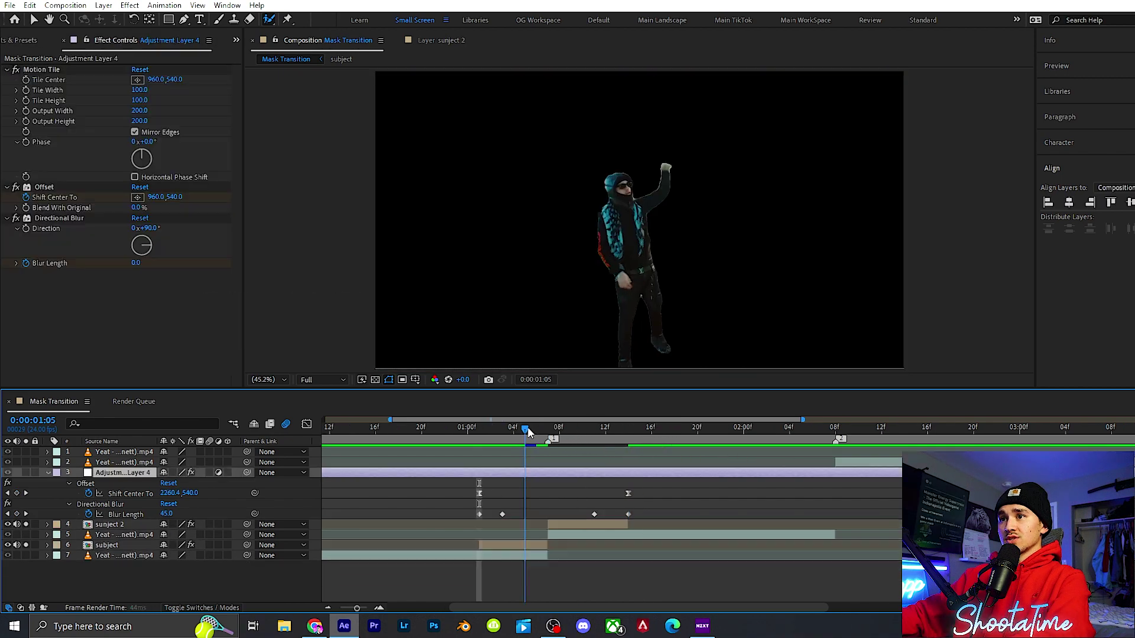
# Step: Scrub through the cutouts and move the subject and sunject 2 precomps above the adjustment layer
pyautogui.moveTo(528, 432); pyautogui.dragTo(571, 432)
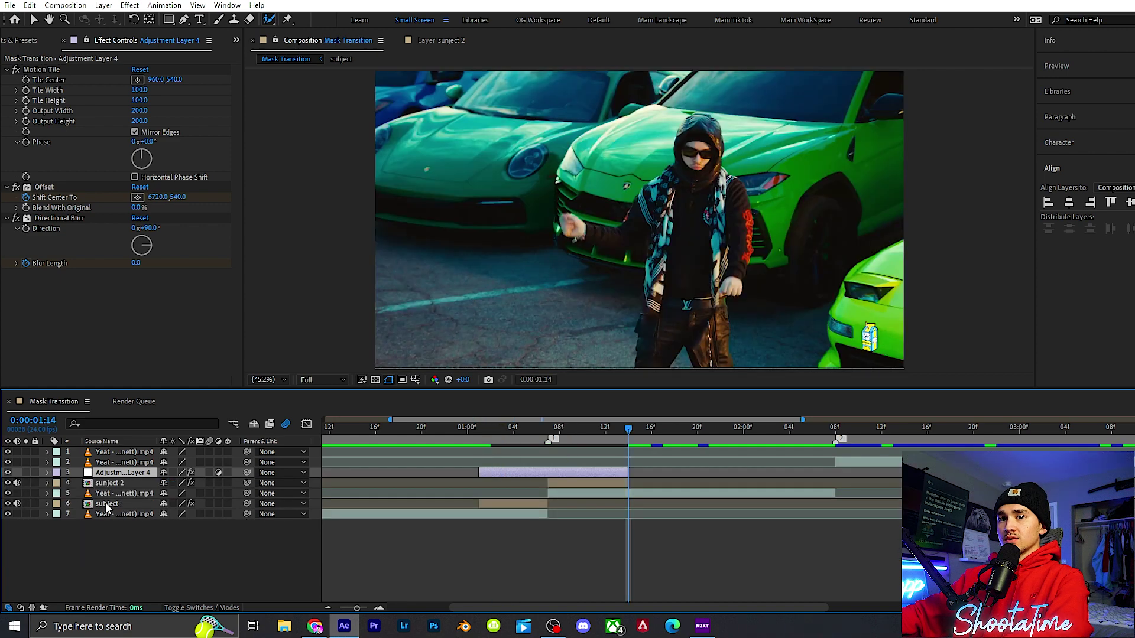
pyautogui.click(107, 505)
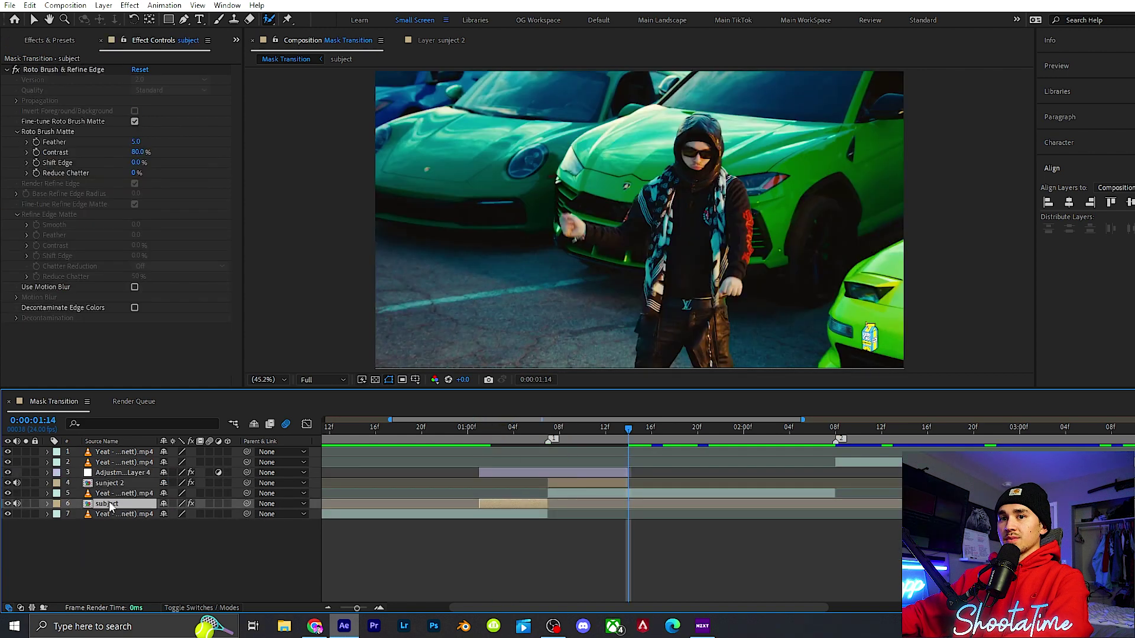
pyautogui.moveTo(110, 506); pyautogui.dragTo(130, 472)
pyautogui.keyDown('ctrl'); pyautogui.click(109, 483); pyautogui.keyUp('ctrl')
pyautogui.moveTo(494, 433); pyautogui.dragTo(444, 433)
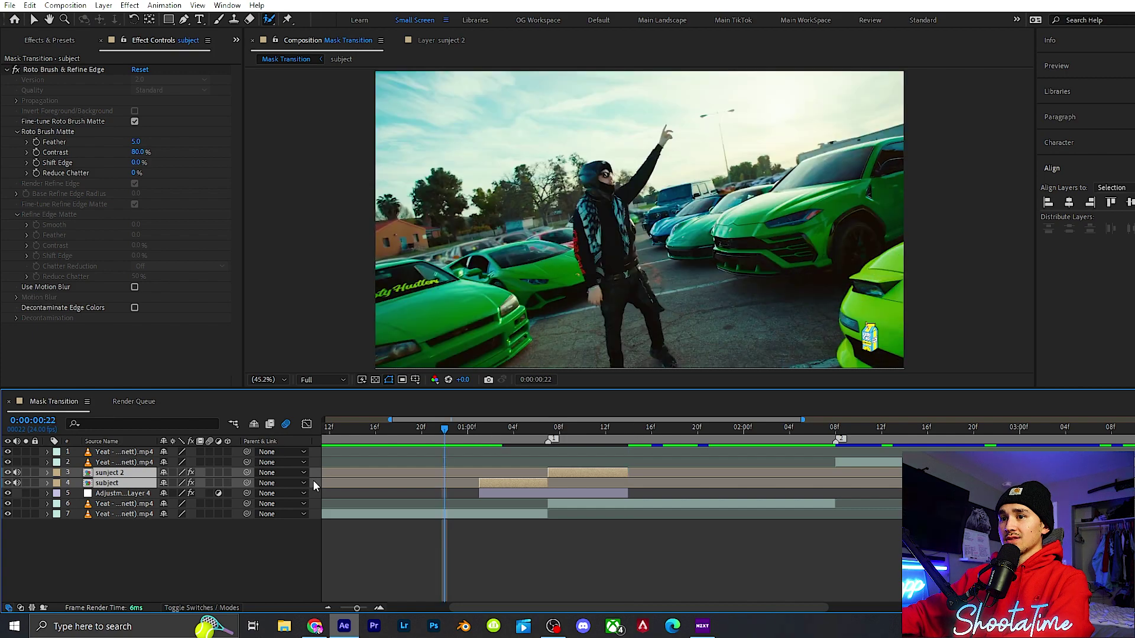
# Step: Pre-compose the subject and sunject 2 layers together as "top subject"
pyautogui.rightClick(522, 482)
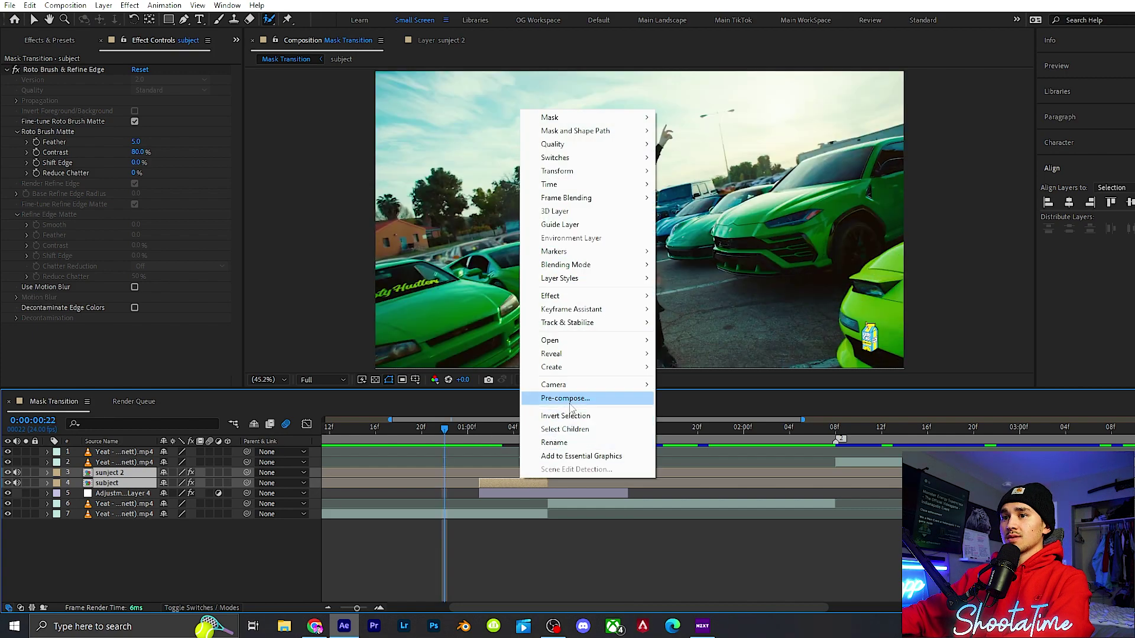
pyautogui.click(562, 397)
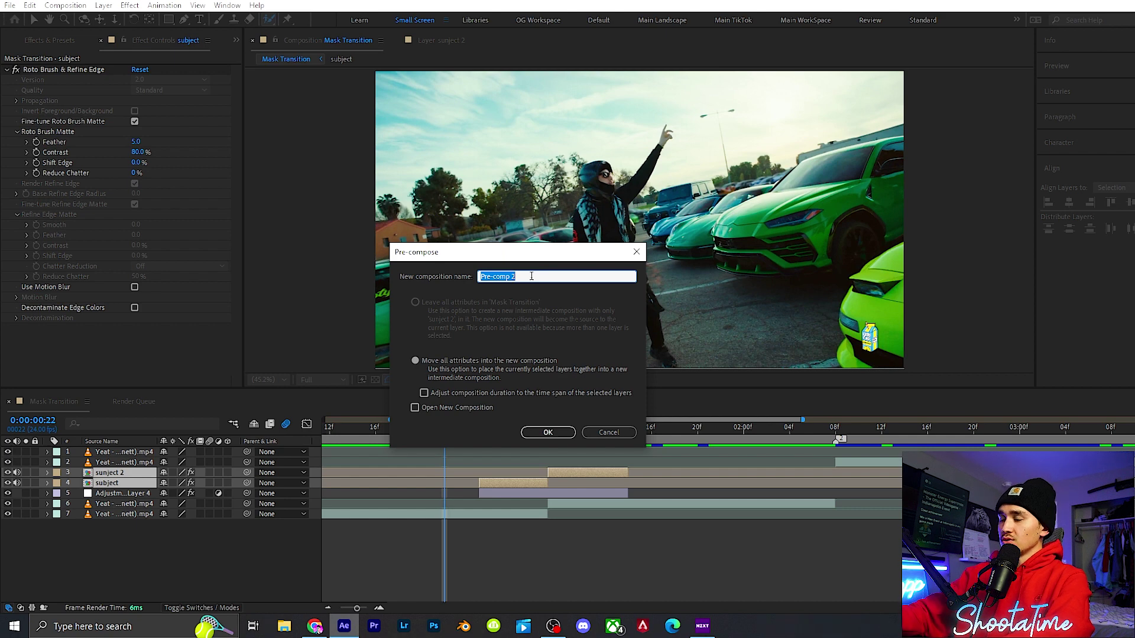
pyautogui.write('top sub')
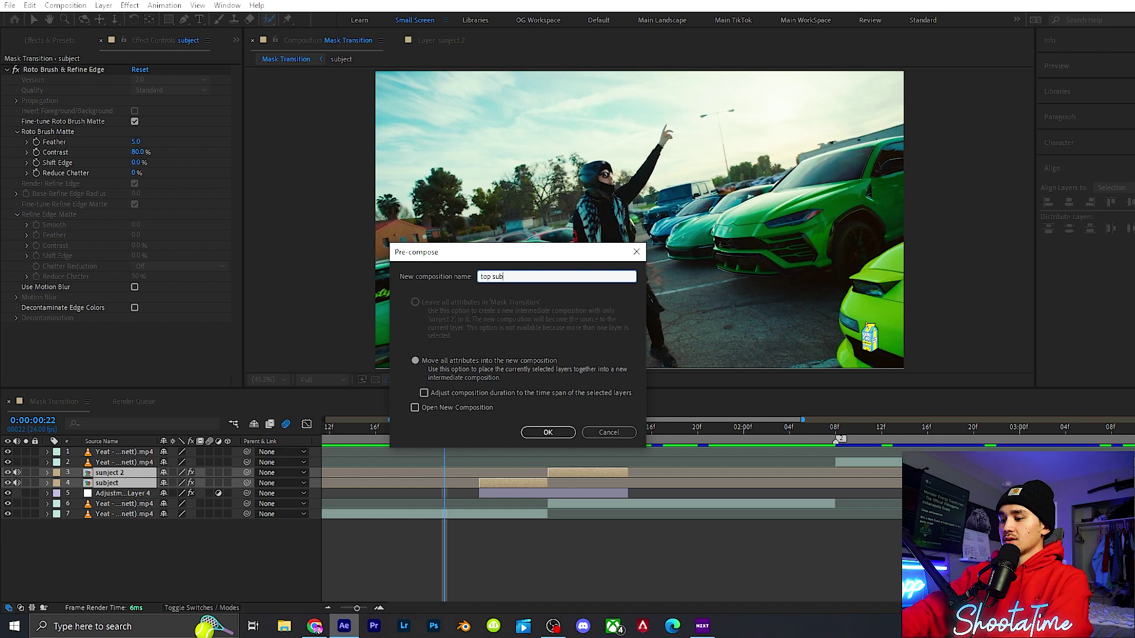
pyautogui.write('ject')
pyautogui.press('Return')
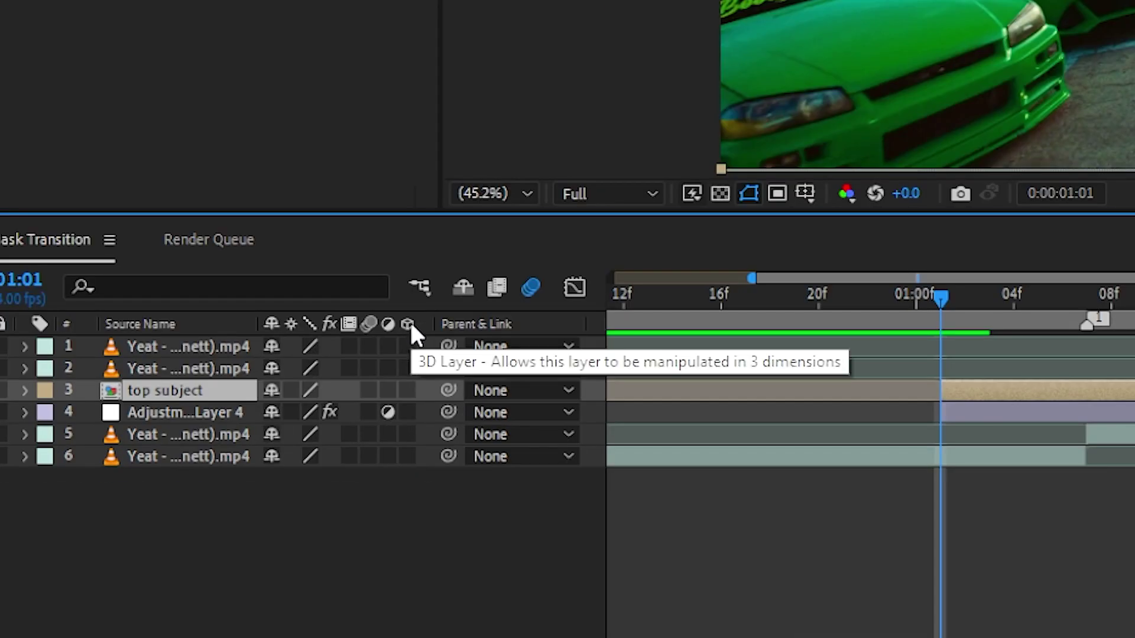
# Step: Make the top subject layer 3D and start Position, Scale and Y Rotation keyframes at 0:00:01:01
pyautogui.click(407, 389)
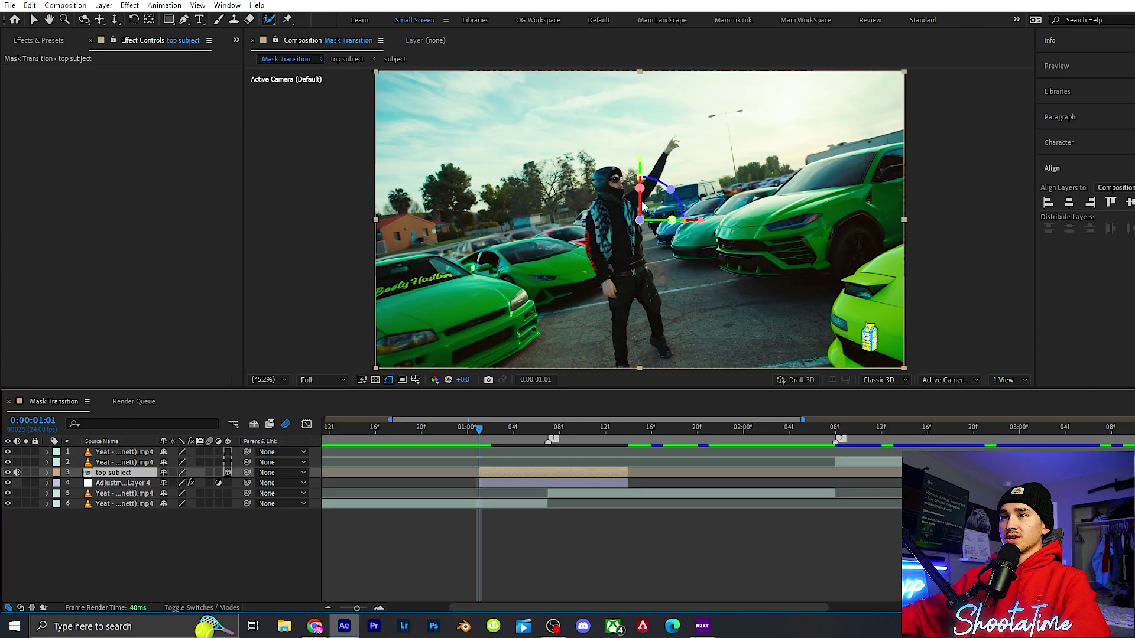
pyautogui.press('p')
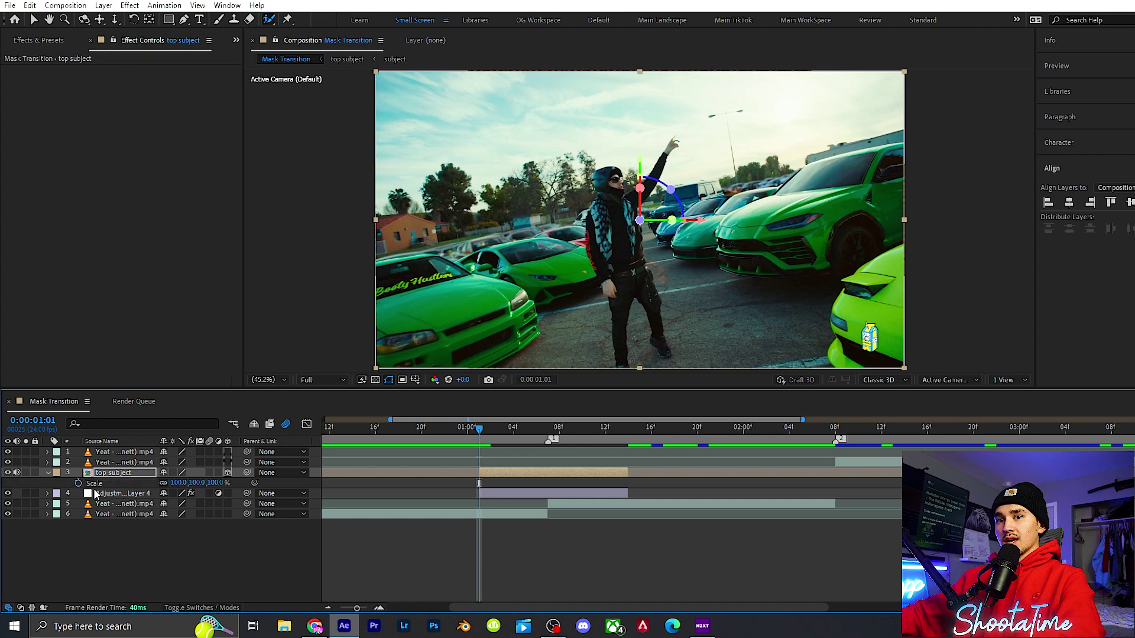
pyautogui.press('r')
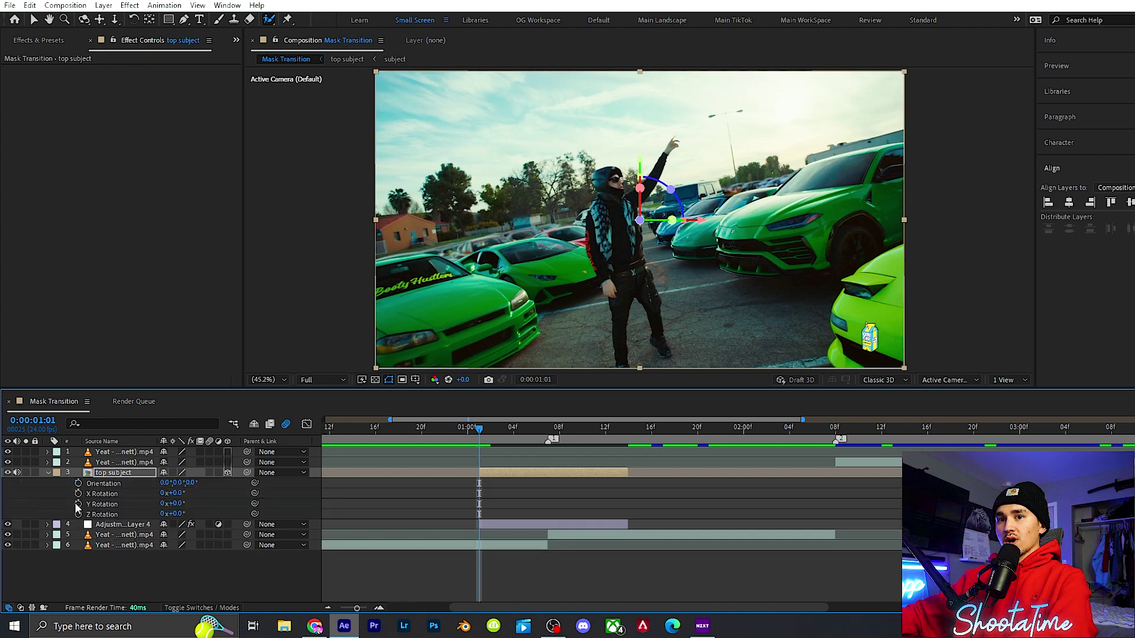
pyautogui.press('u')
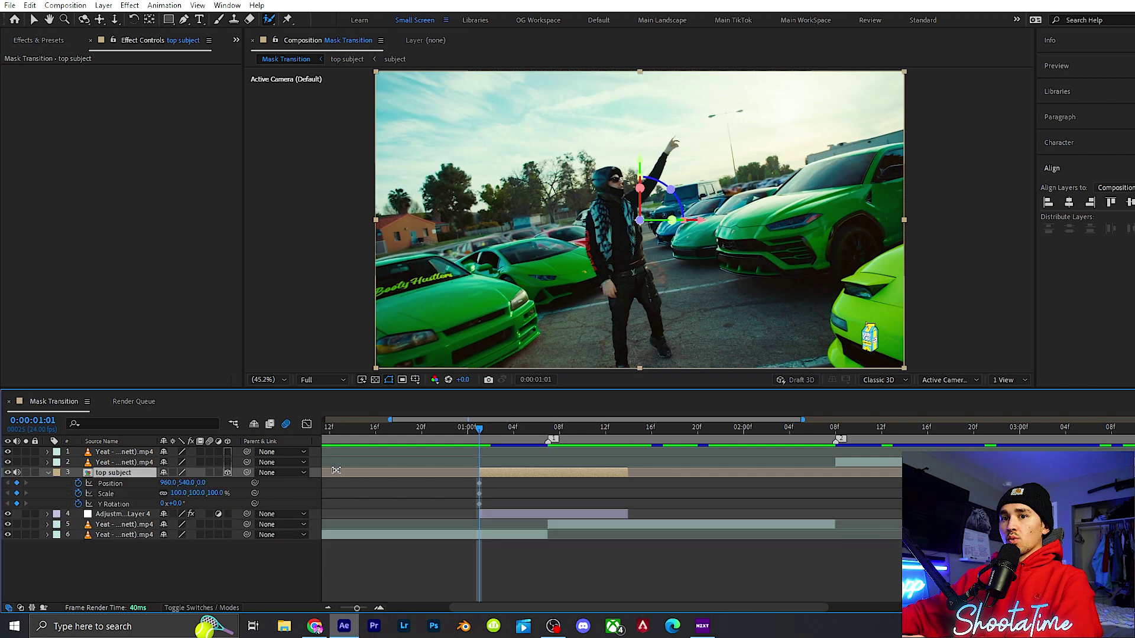
# Step: Set the top subject layer's Y Rotation to one full turn at 0:00:01:14
pyautogui.press('space')
pyautogui.press('space')
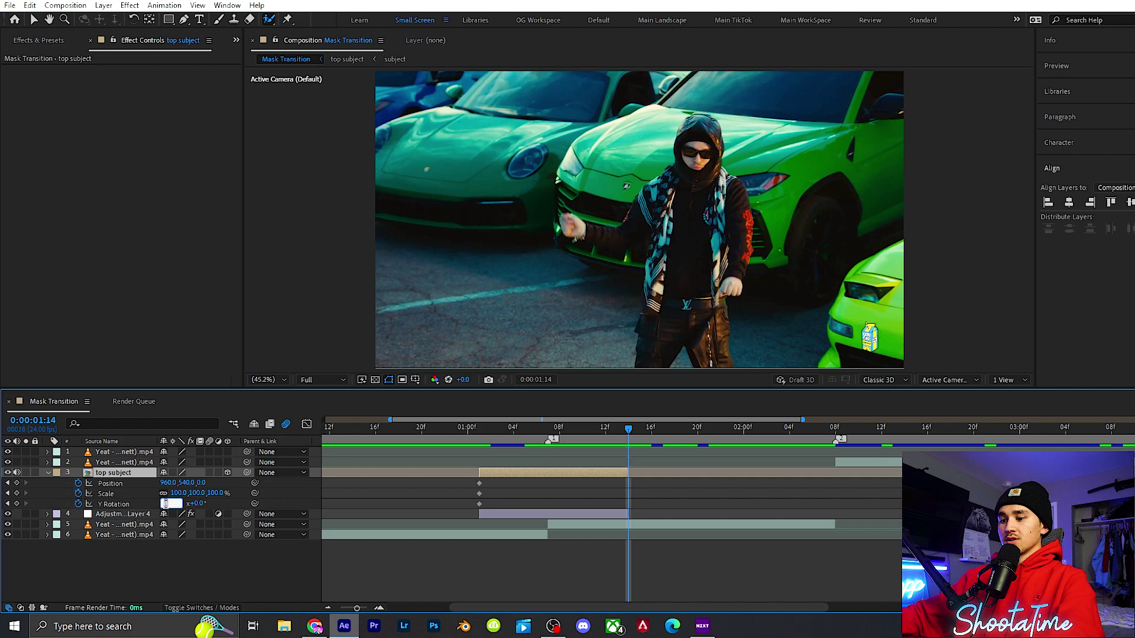
pyautogui.press('Return')
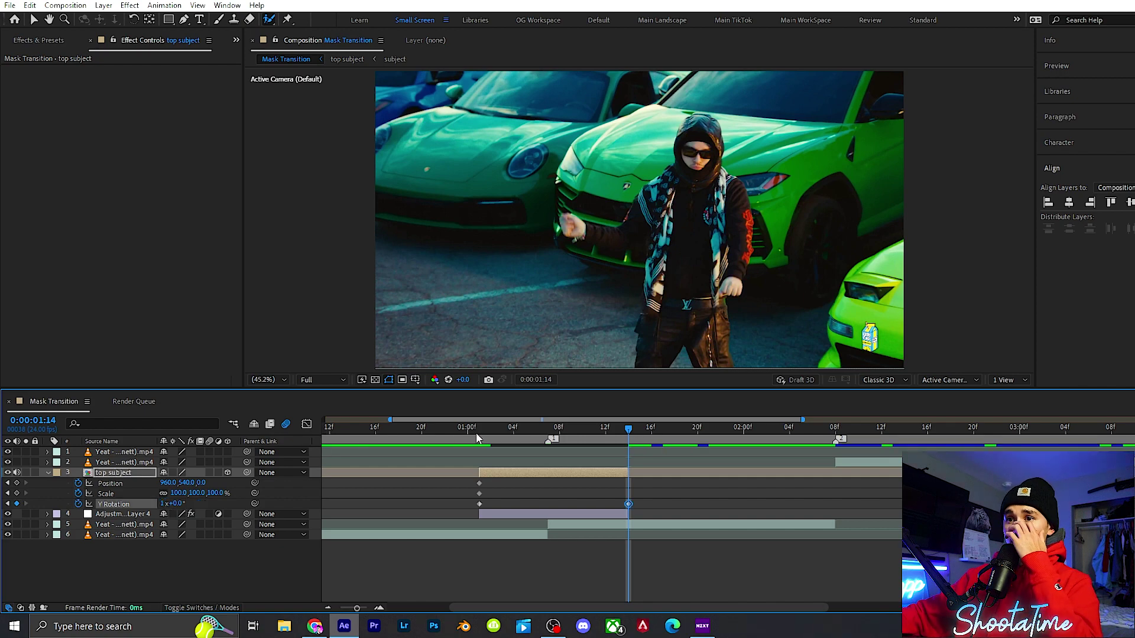
# Step: Keyframe the top subject layer's scale at 168% at 0:00:01:07 and at 100% at 0:00:01:14
pyautogui.moveTo(477, 437); pyautogui.dragTo(547, 432)
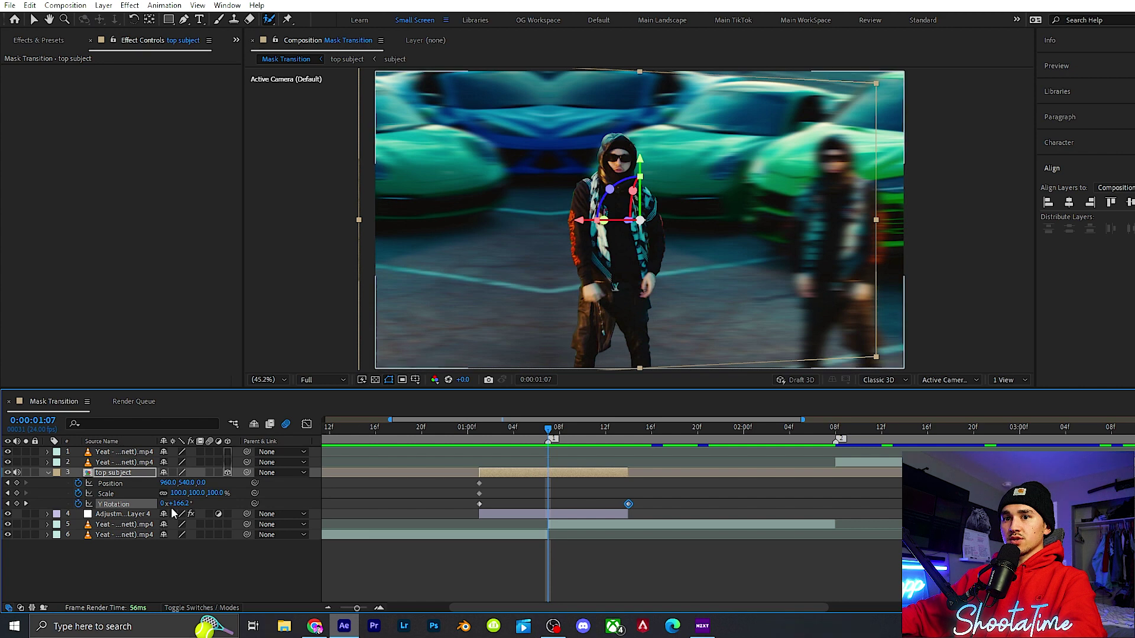
pyautogui.moveTo(213, 493); pyautogui.dragTo(247, 481)
pyautogui.moveTo(597, 433); pyautogui.dragTo(626, 431)
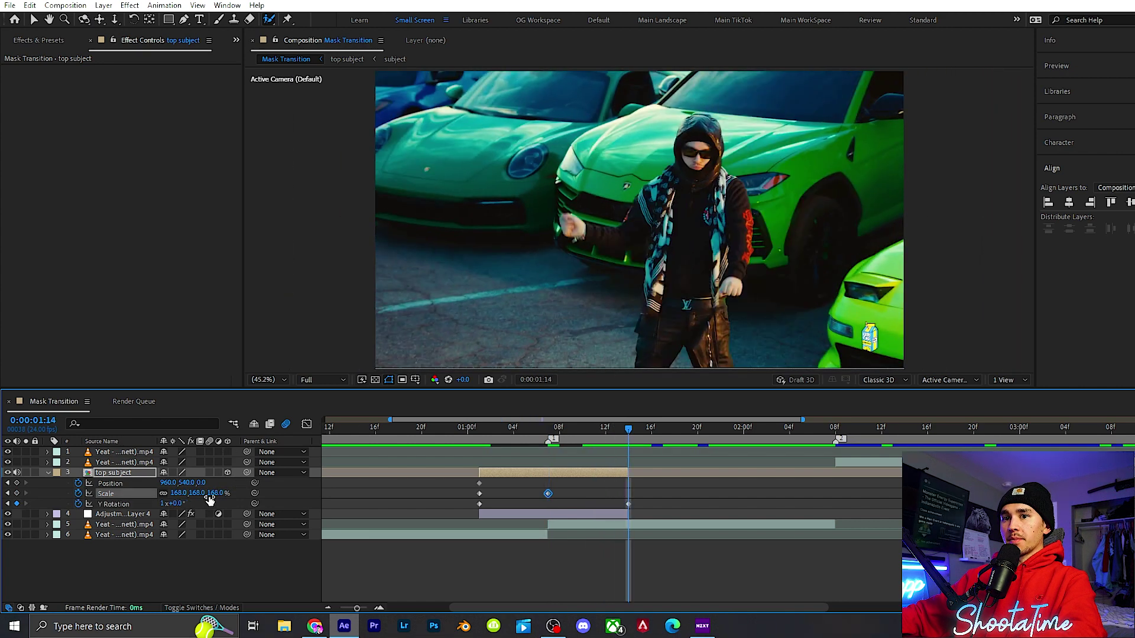
pyautogui.click(211, 493)
pyautogui.write('100')
pyautogui.press('Return')
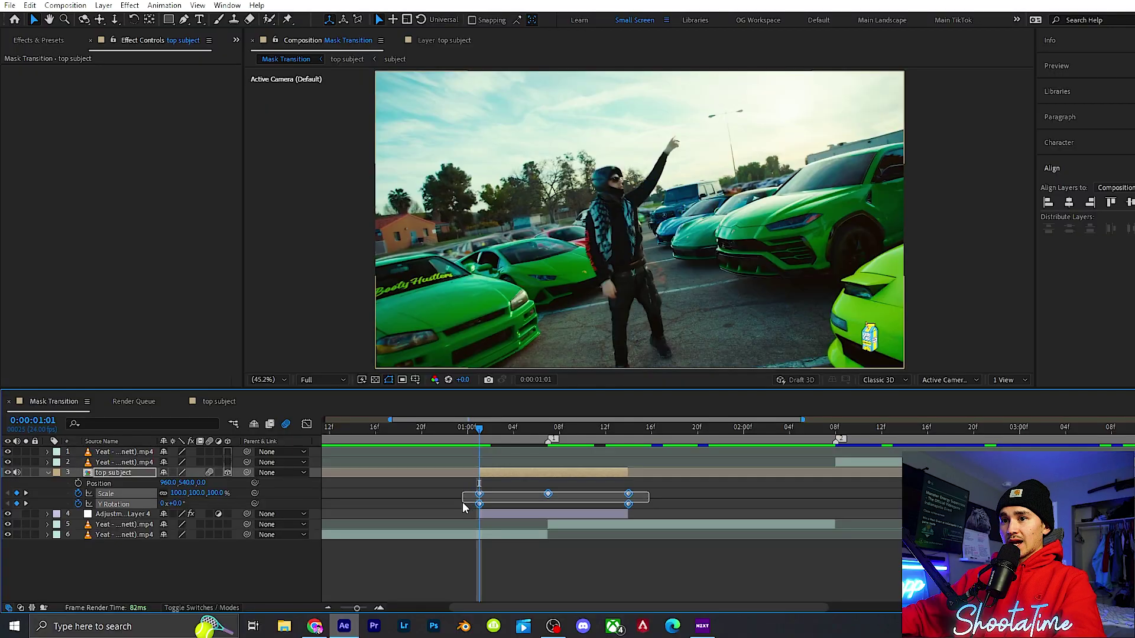
# Step: Apply Easy Ease to all of top subject's Scale and Y Rotation keyframes and preview the spin up to 0:00:01:07
pyautogui.moveTo(463, 503); pyautogui.dragTo(467, 503)
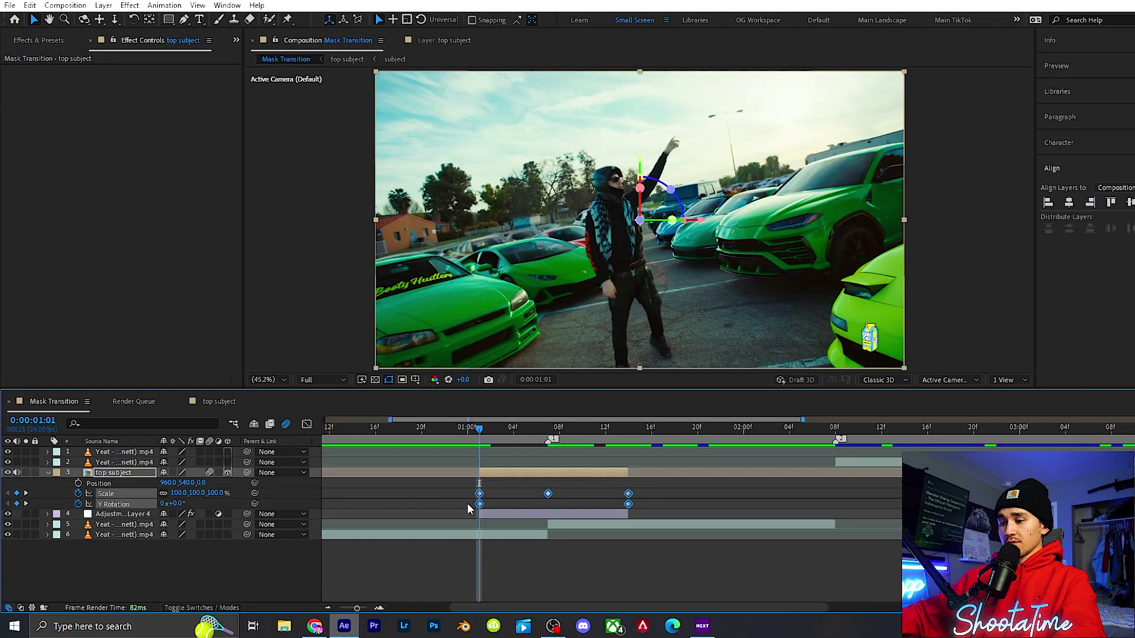
pyautogui.press('F9')
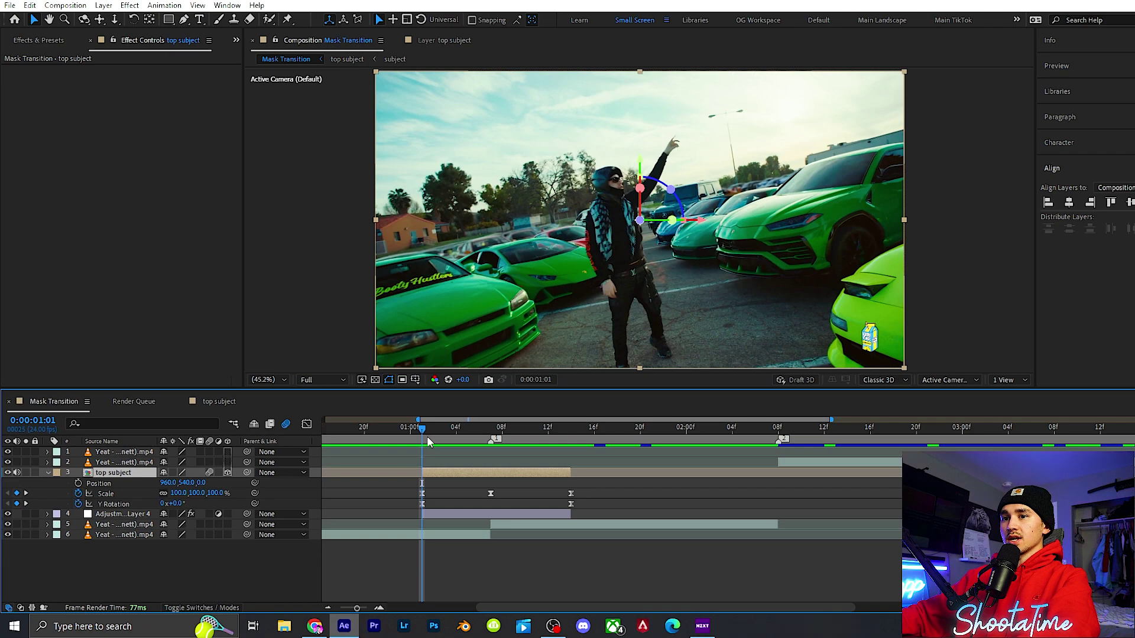
pyautogui.moveTo(427, 436); pyautogui.dragTo(332, 442)
pyautogui.press('space')
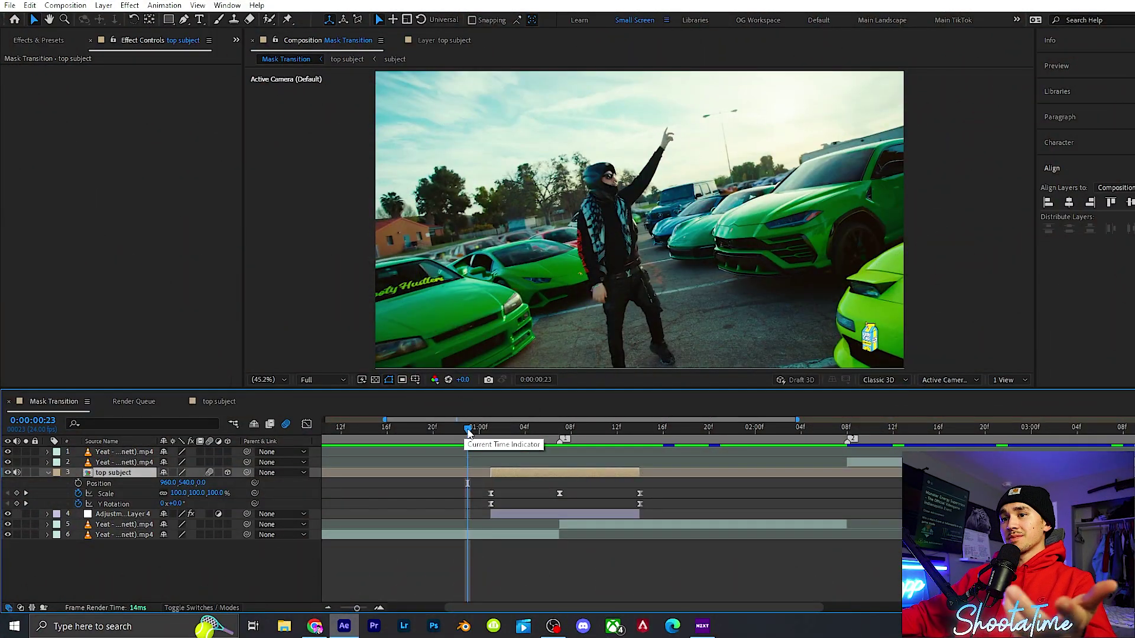
pyautogui.moveTo(467, 434); pyautogui.dragTo(557, 430)
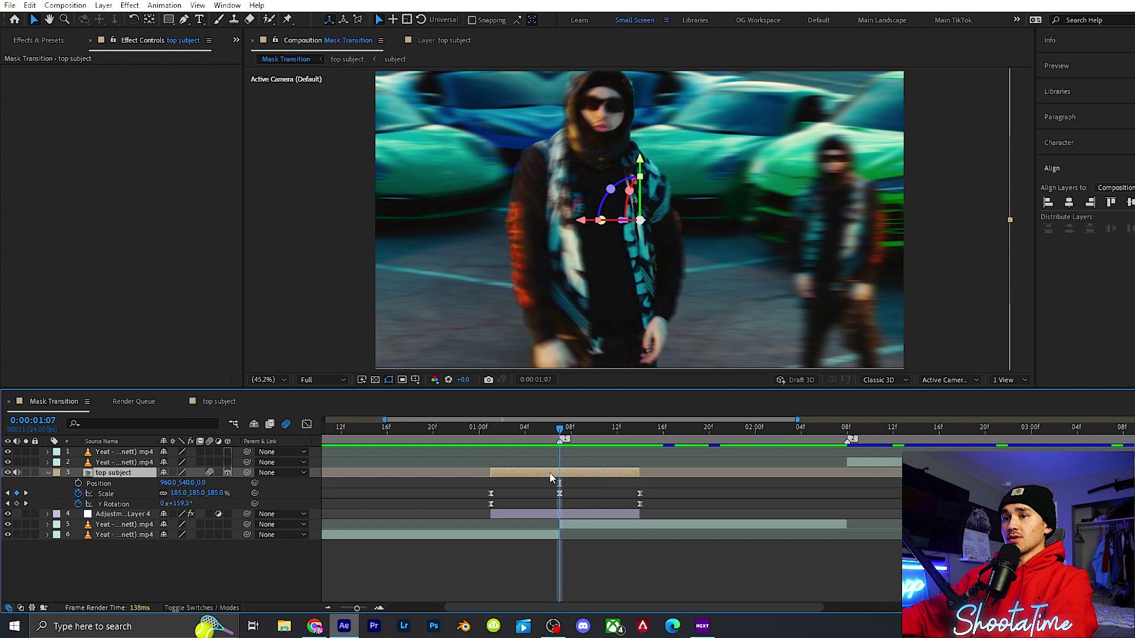
# Step: Open the top subject precomp and start Position and Scale keyframes on the subject layer at 0:00:01:01
pyautogui.doubleClick(550, 473)
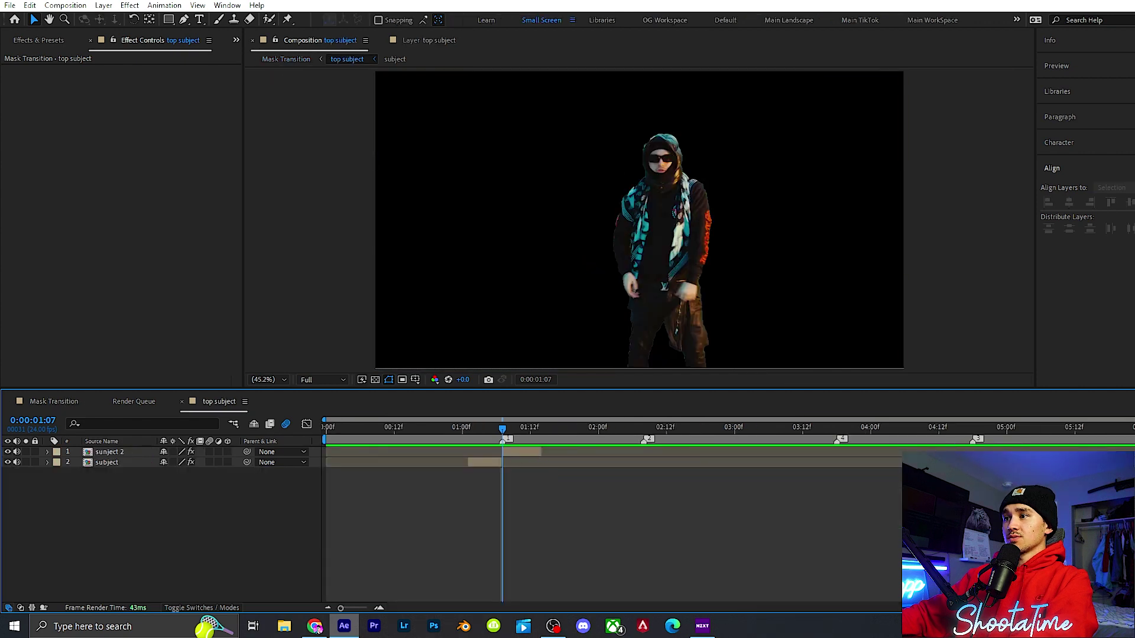
pyautogui.click(783, 464)
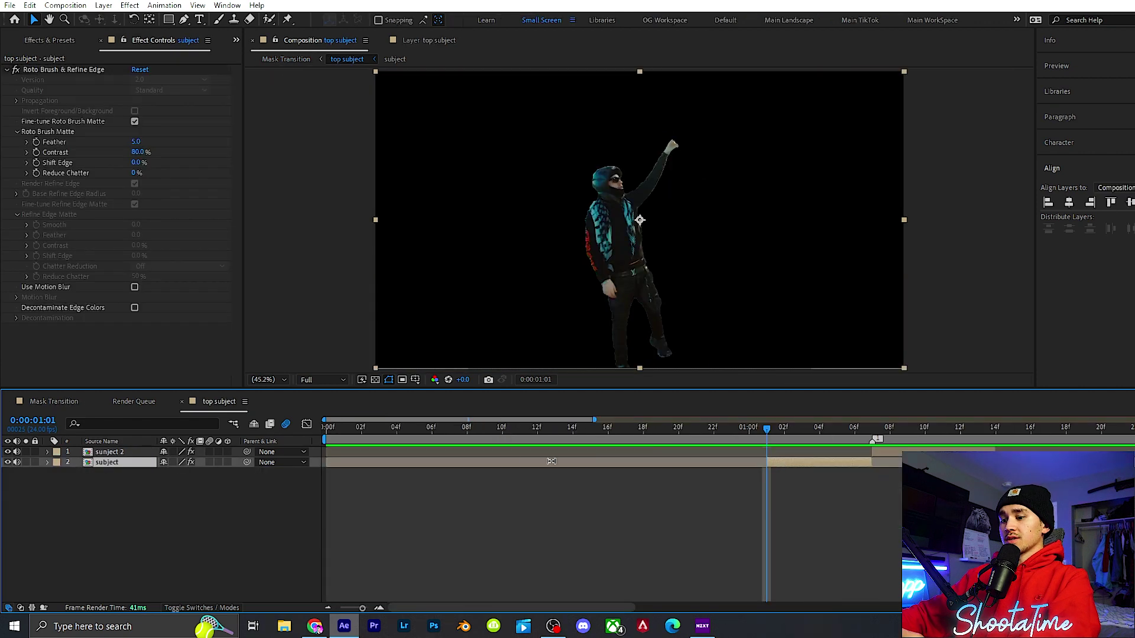
pyautogui.press('s')
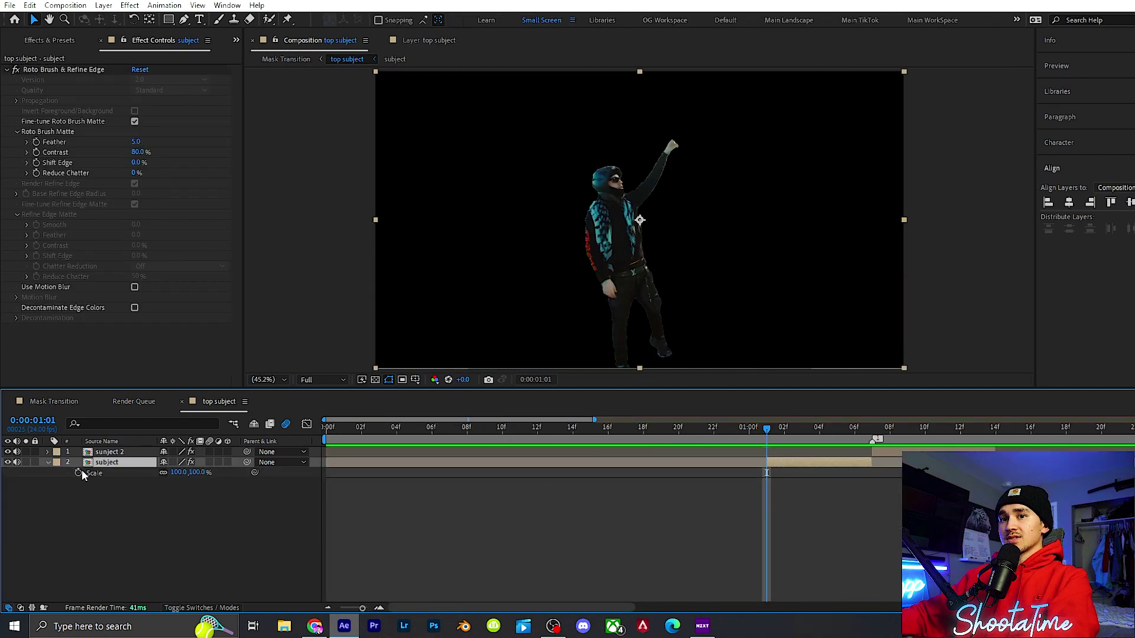
pyautogui.hotkey('alt', 'shift', 'p')
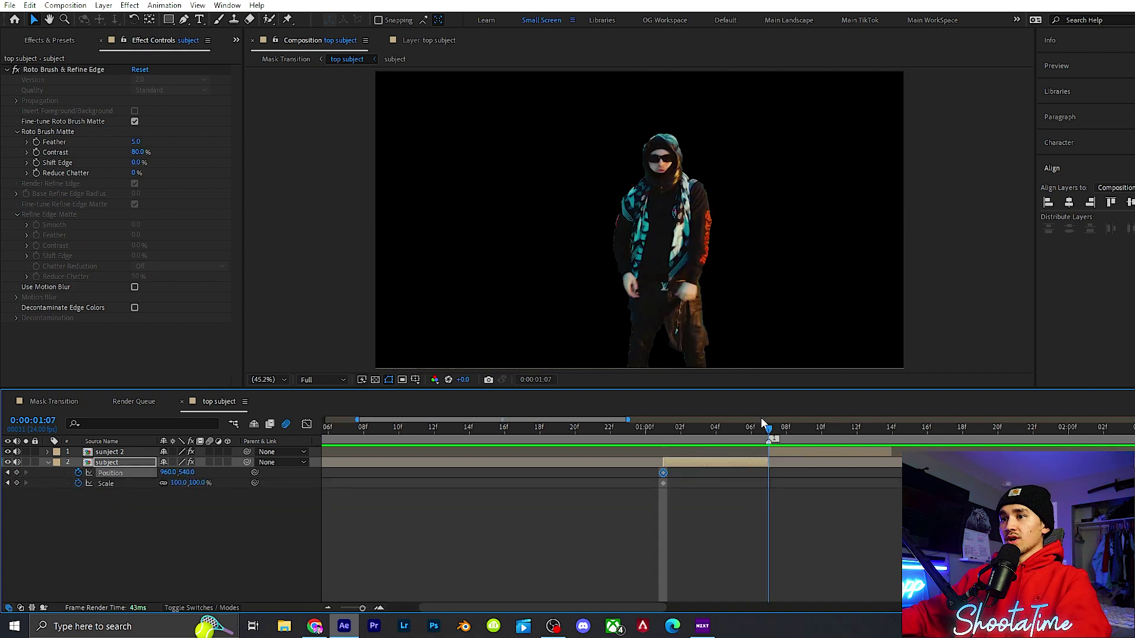
# Step: Scale the subject layer to 159% at 0:00:01:06 and preview the transition in the Mask Transition composition
pyautogui.moveTo(764, 424); pyautogui.dragTo(757, 423)
pyautogui.moveTo(201, 481); pyautogui.dragTo(229, 477)
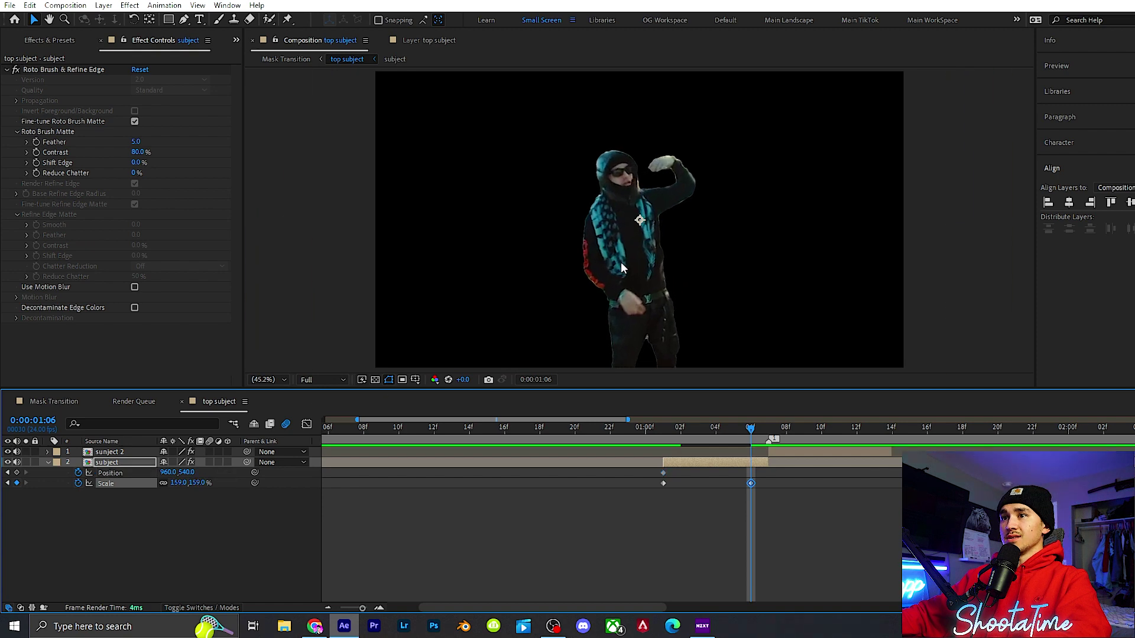
pyautogui.click(59, 402)
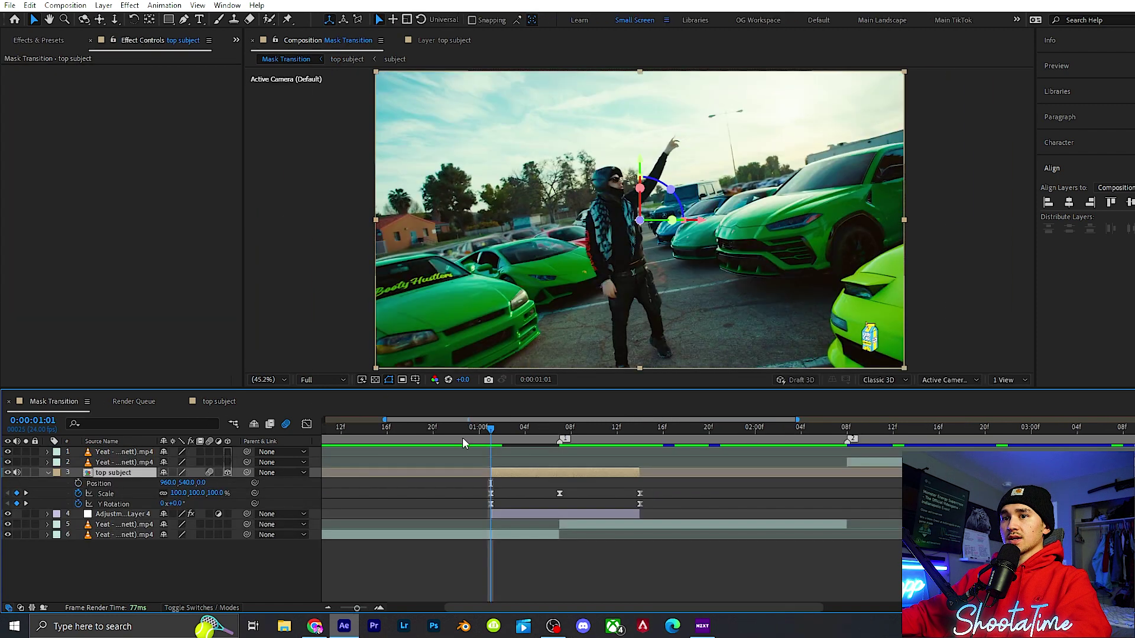
pyautogui.press('space')
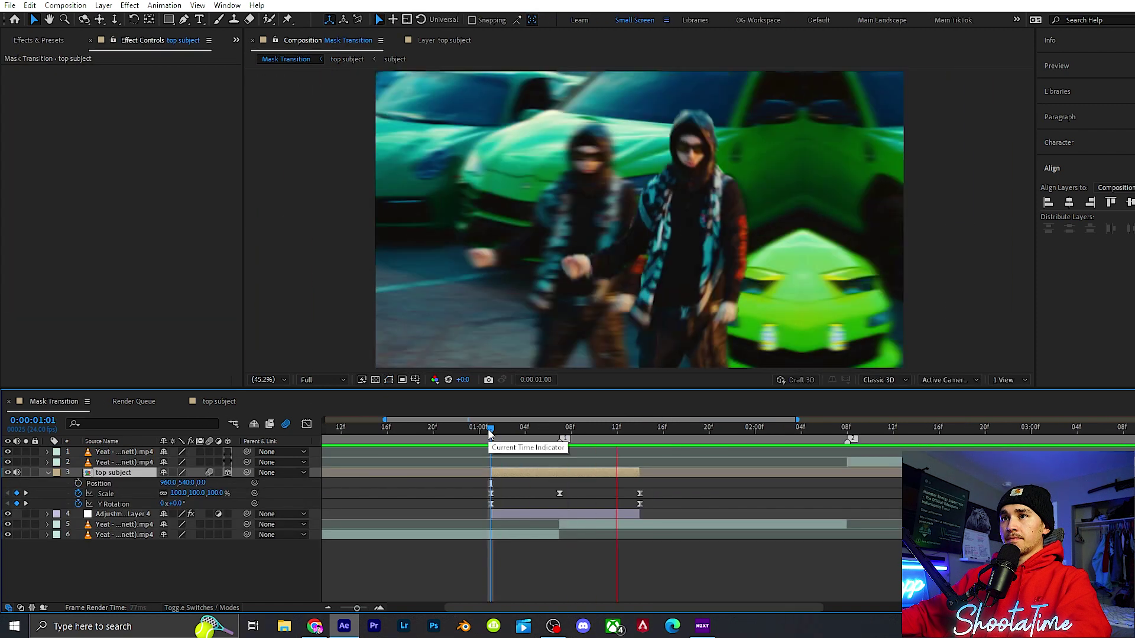